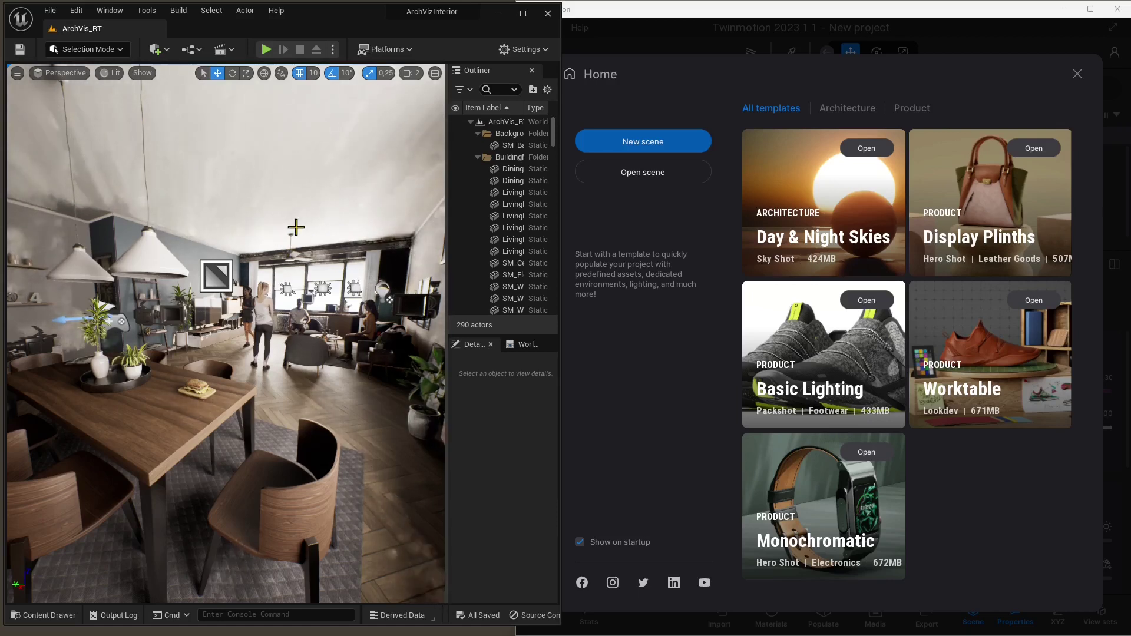
Look through the Twinmotion page and the Library's engine versions and projects in the Epic Games Launcher
{"action": "left_click", "coordinate": [891, 74]}
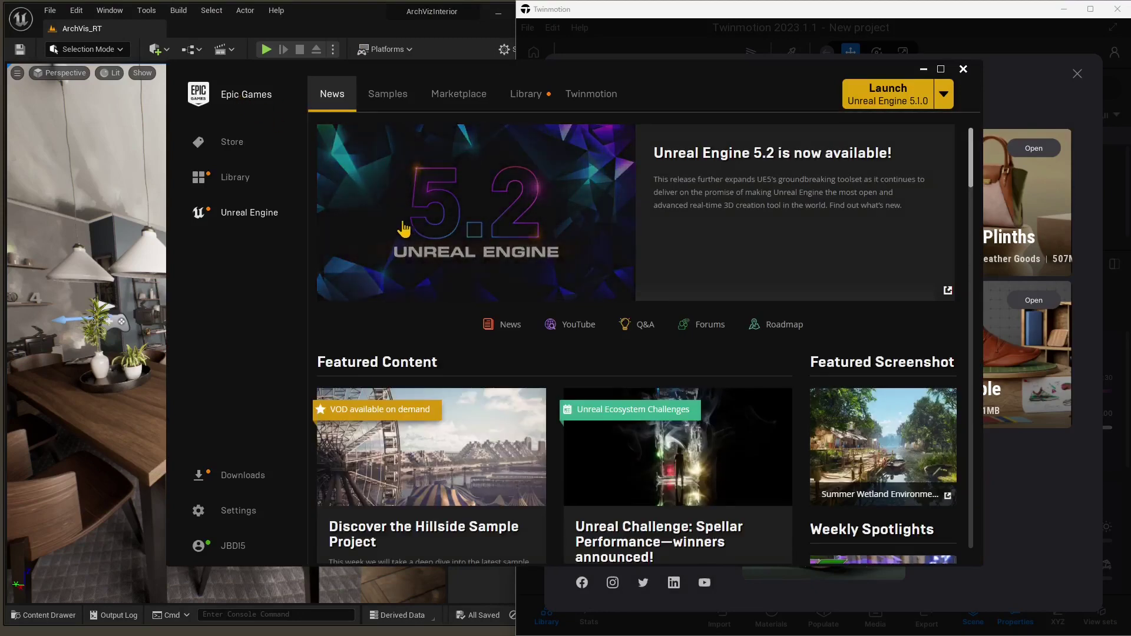
{"action": "left_click", "coordinate": [574, 105]}
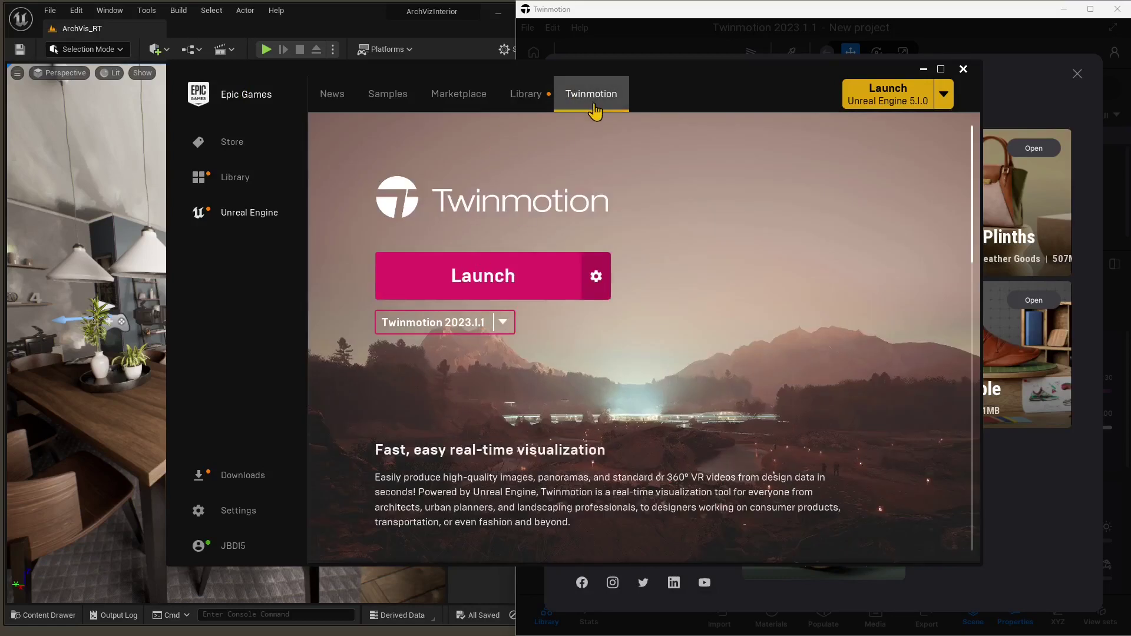
{"action": "left_click", "coordinate": [509, 102]}
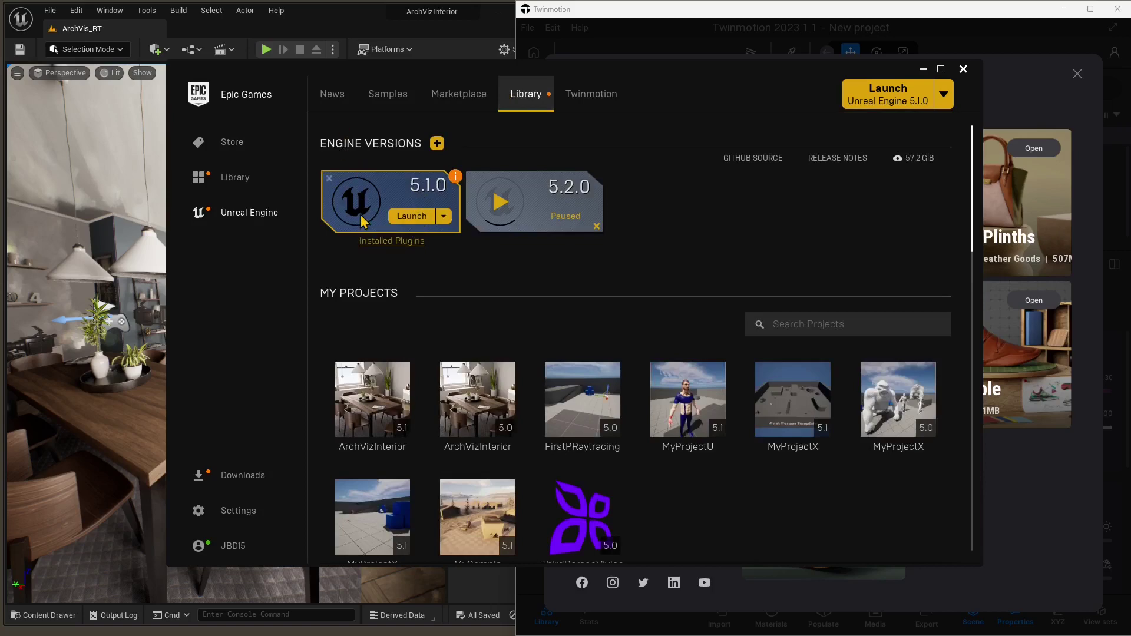
{"action": "scroll", "coordinate": [801, 436], "scroll_direction": "down", "scroll_amount": 1}
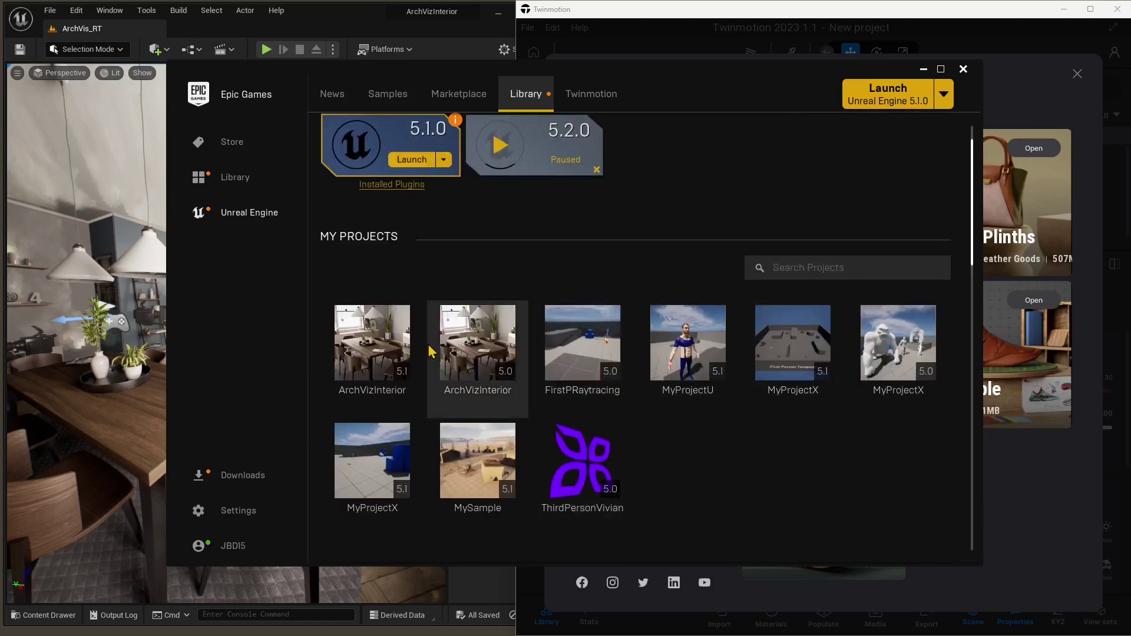
{"action": "scroll", "coordinate": [825, 454], "scroll_direction": "down", "scroll_amount": 2}
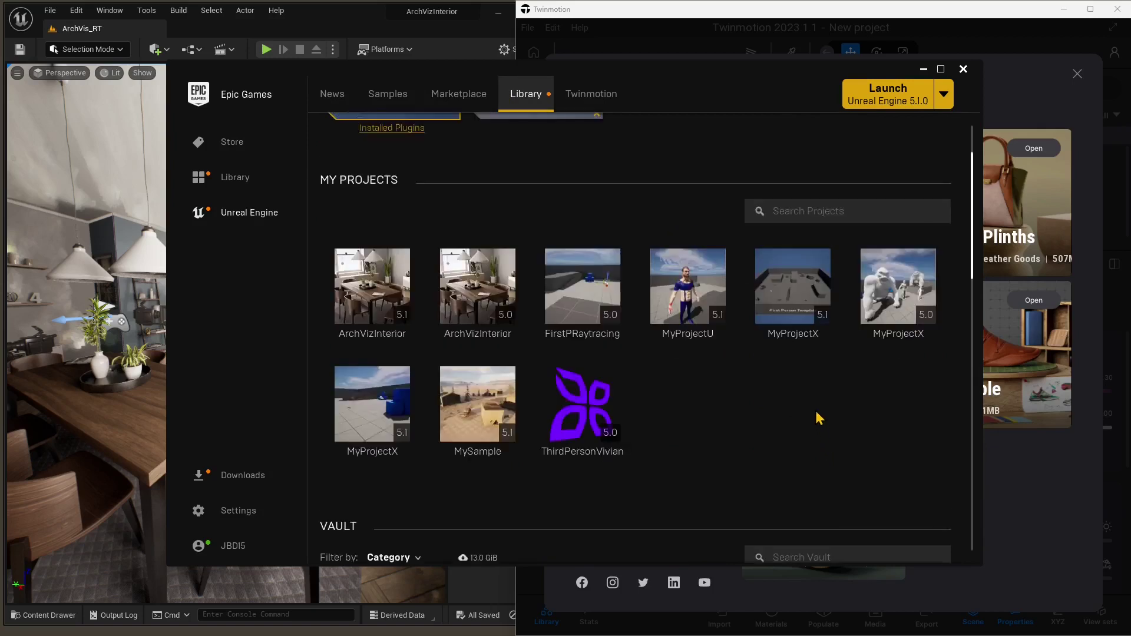
{"action": "scroll", "coordinate": [821, 420], "scroll_direction": "up", "scroll_amount": 2}
{"action": "scroll", "coordinate": [485, 250], "scroll_direction": "up", "scroll_amount": 1}
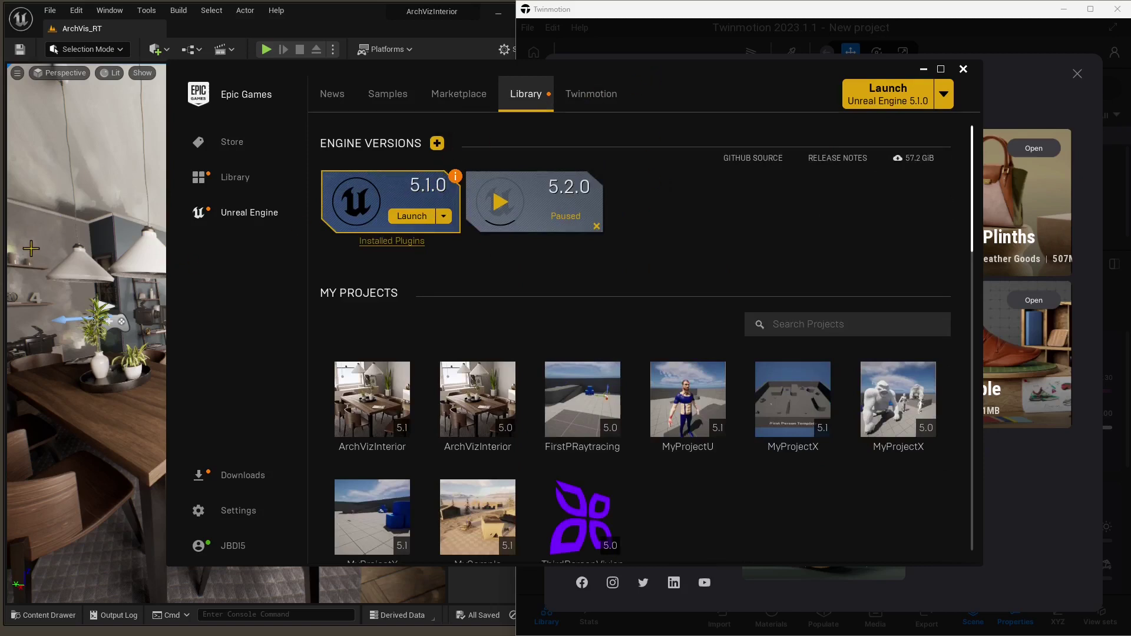
Search the Marketplace for "archviz" and browse the results and the free content categories
{"action": "left_click", "coordinate": [467, 109]}
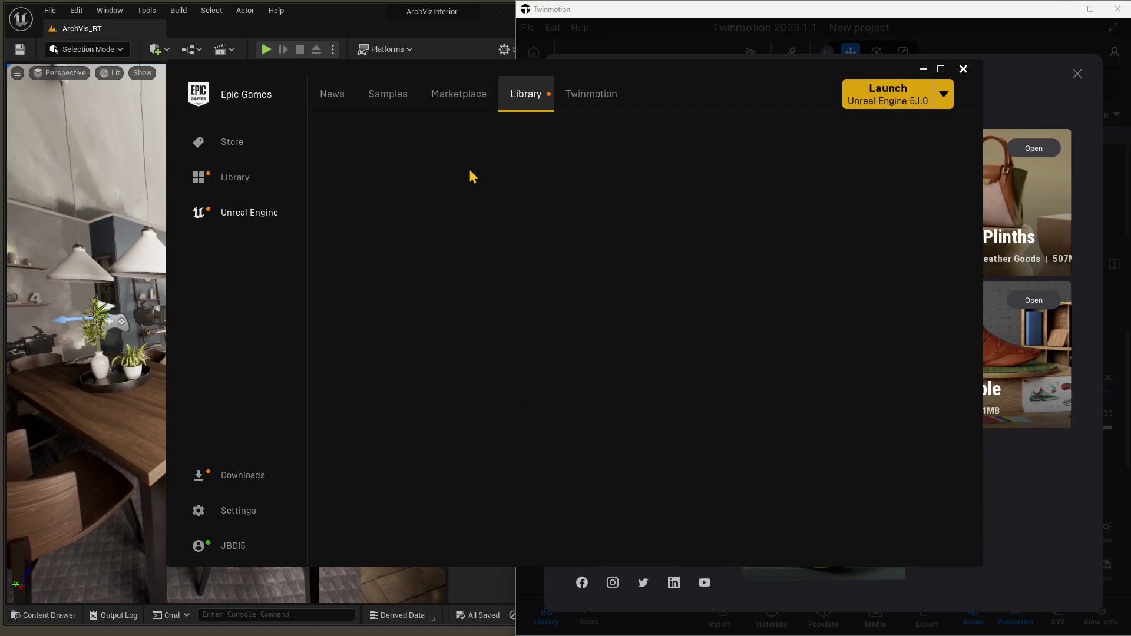
{"action": "left_click", "coordinate": [471, 101]}
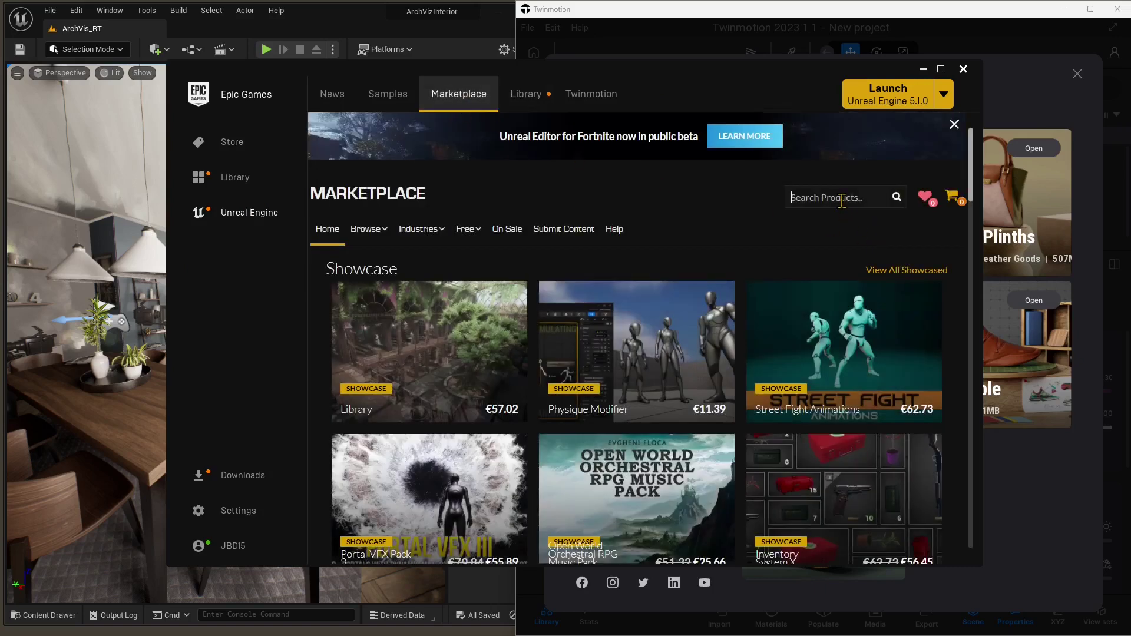
{"action": "left_click", "coordinate": [842, 201]}
{"action": "type", "text": "archviz"}
{"action": "key", "text": "Return"}
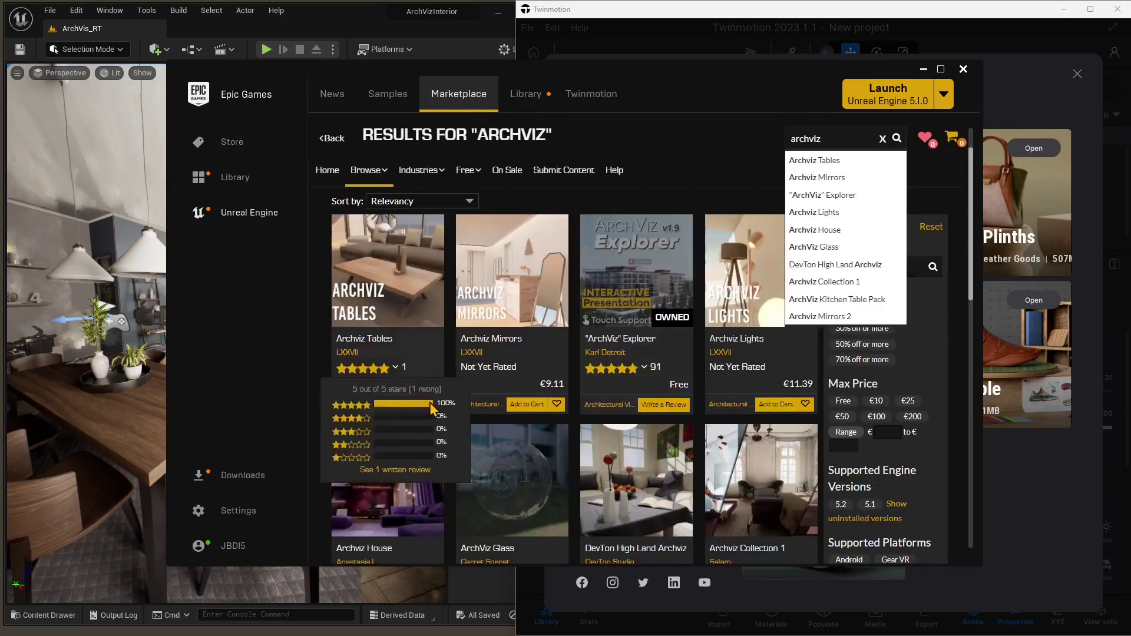
{"action": "scroll", "coordinate": [449, 390], "scroll_direction": "down", "scroll_amount": 3}
{"action": "scroll", "coordinate": [449, 390], "scroll_direction": "down", "scroll_amount": 10}
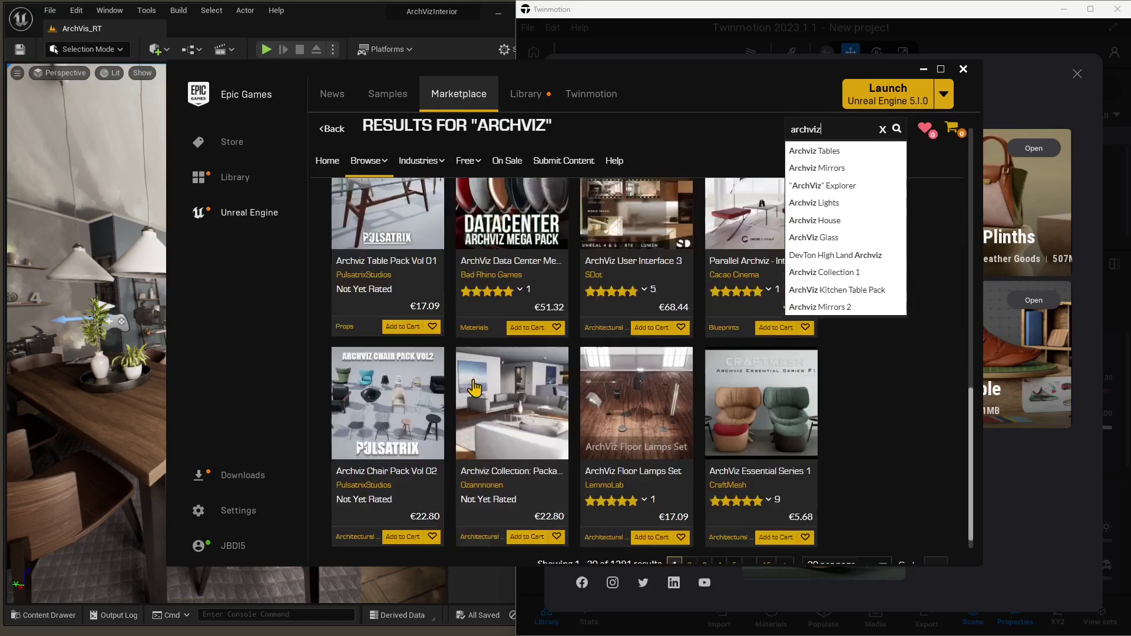
{"action": "scroll", "coordinate": [786, 432], "scroll_direction": "up", "scroll_amount": 13}
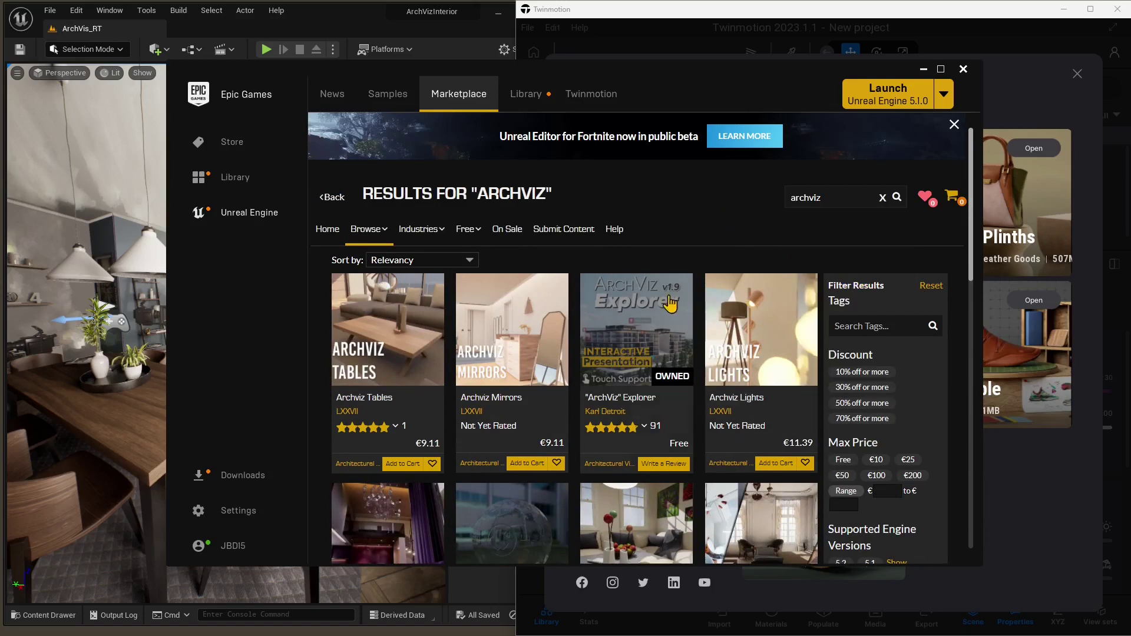
{"action": "mouse_move", "coordinate": [465, 247]}
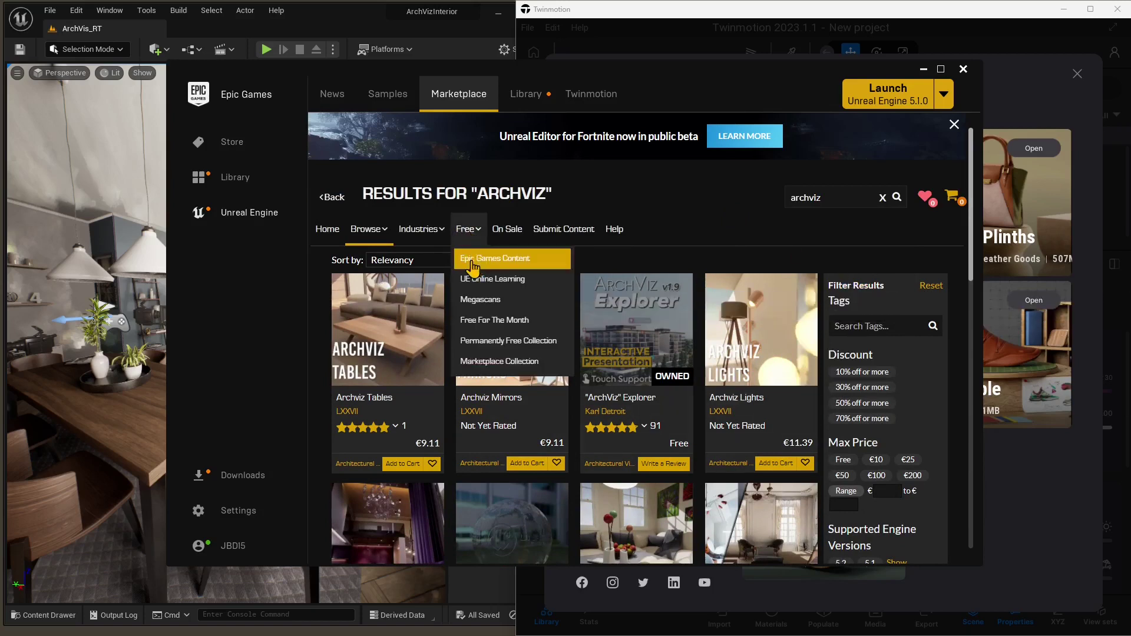
Find the ArchViz Interior sample in the Library's Vault and review its content detail page
{"action": "left_click", "coordinate": [530, 96]}
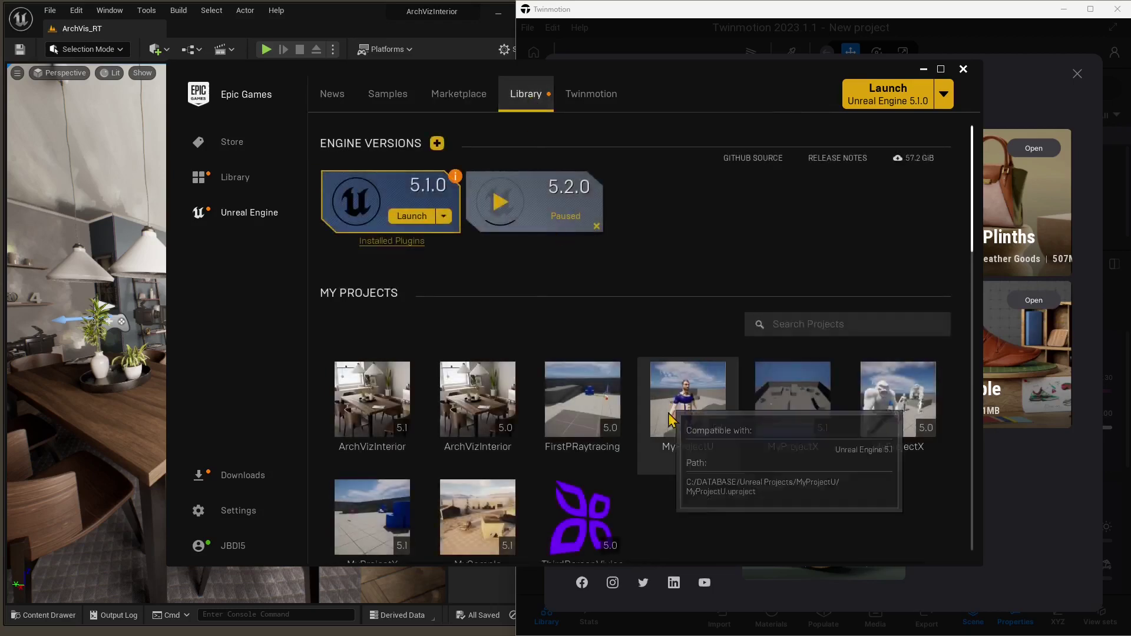
{"action": "scroll", "coordinate": [677, 463], "scroll_direction": "down", "scroll_amount": 1}
{"action": "scroll", "coordinate": [676, 465], "scroll_direction": "down", "scroll_amount": 3}
{"action": "left_click", "coordinate": [791, 330]}
{"action": "scroll", "coordinate": [481, 355], "scroll_direction": "down", "scroll_amount": 1}
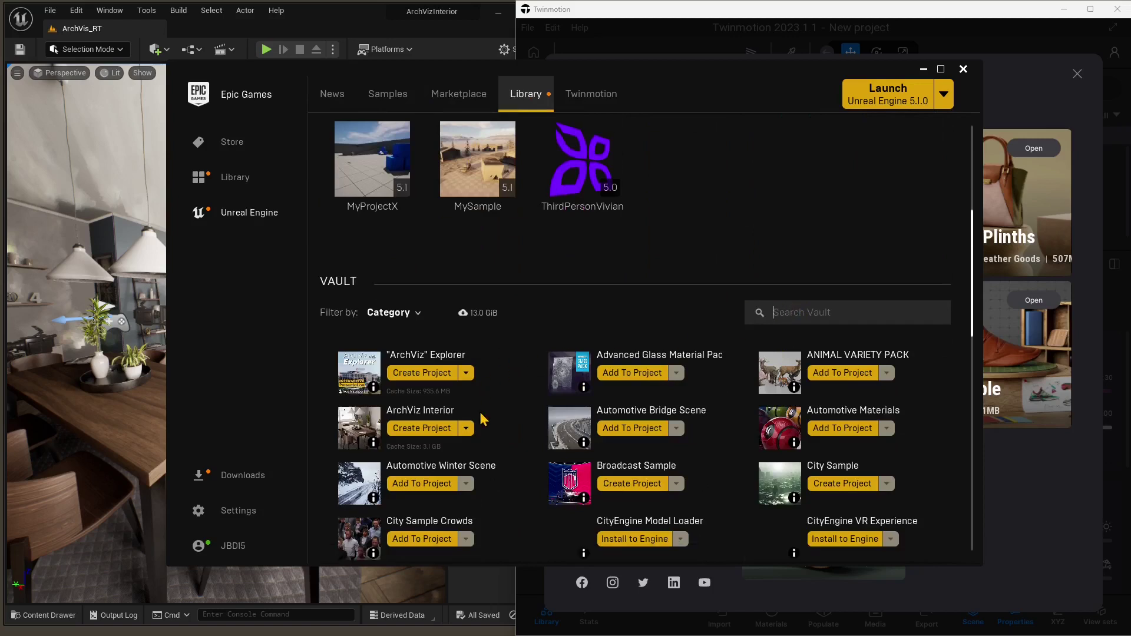
{"action": "left_click", "coordinate": [422, 411]}
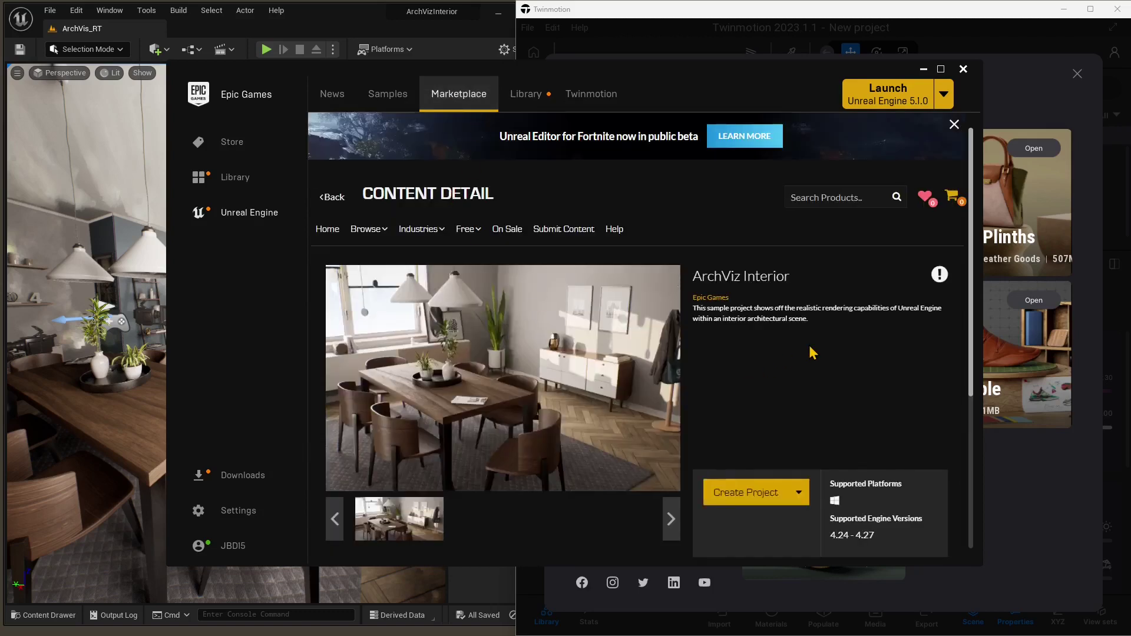
{"action": "scroll", "coordinate": [834, 375], "scroll_direction": "down", "scroll_amount": 1}
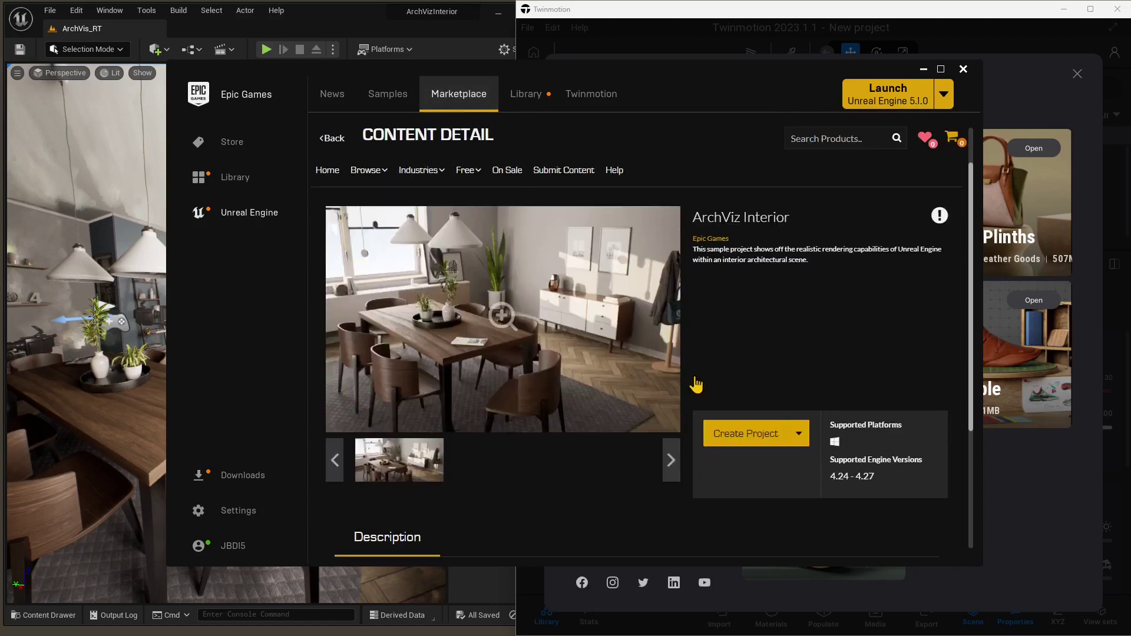
{"action": "scroll", "coordinate": [736, 215], "scroll_direction": "down", "scroll_amount": 3}
{"action": "scroll", "coordinate": [575, 381], "scroll_direction": "up", "scroll_amount": 5}
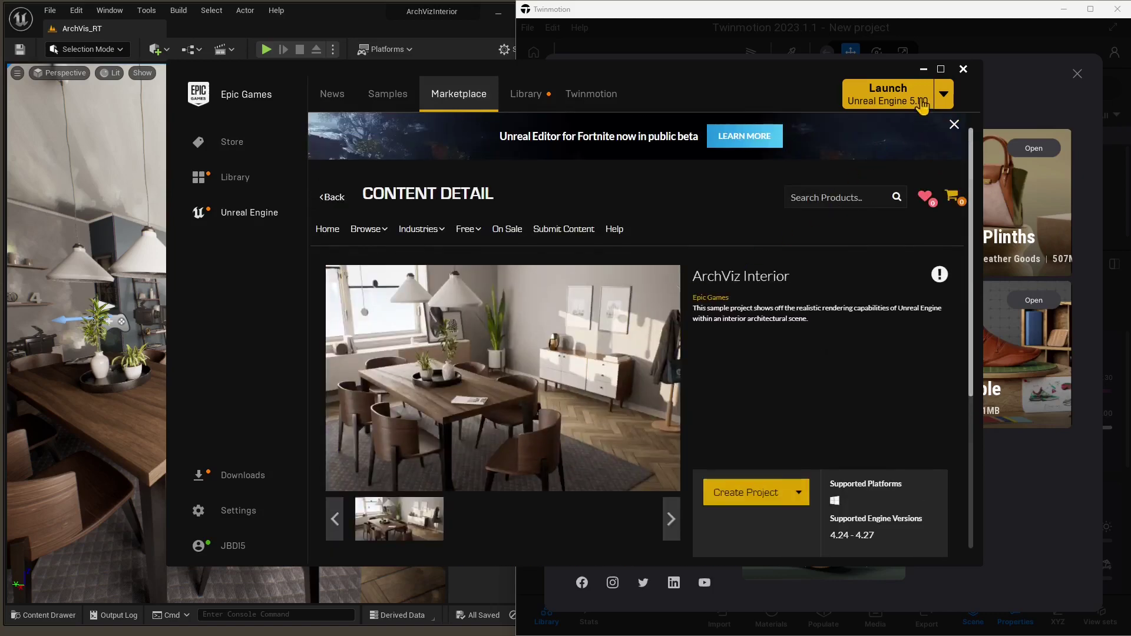
Close the Epic Games Launcher and open the Monochromatic template in Twinmotion
{"action": "left_click", "coordinate": [963, 70]}
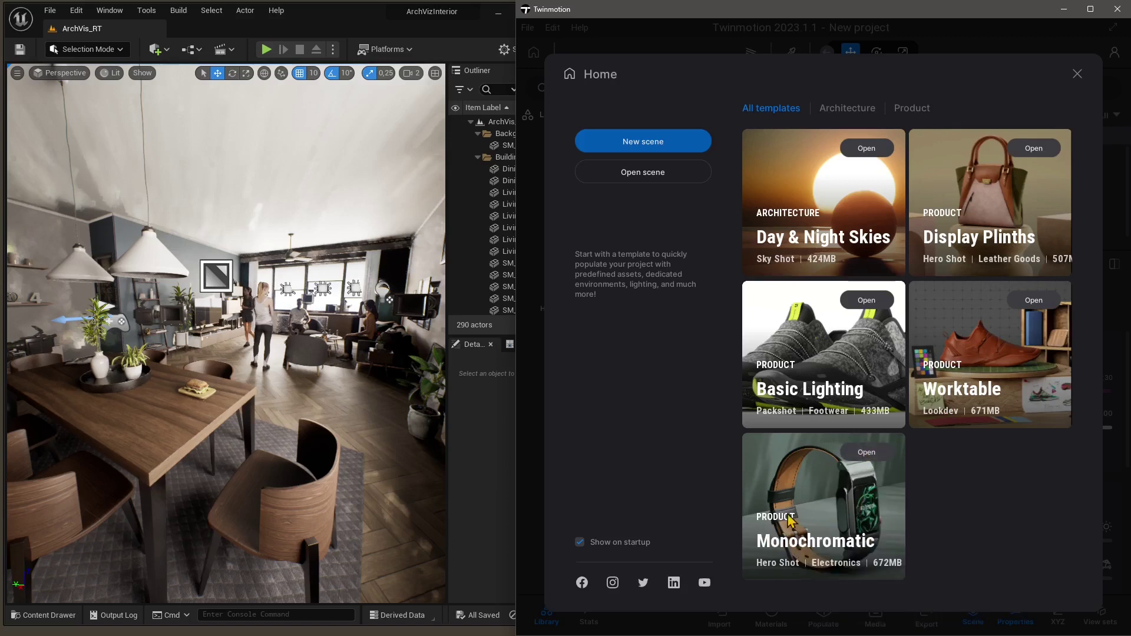
{"action": "left_click", "coordinate": [868, 453]}
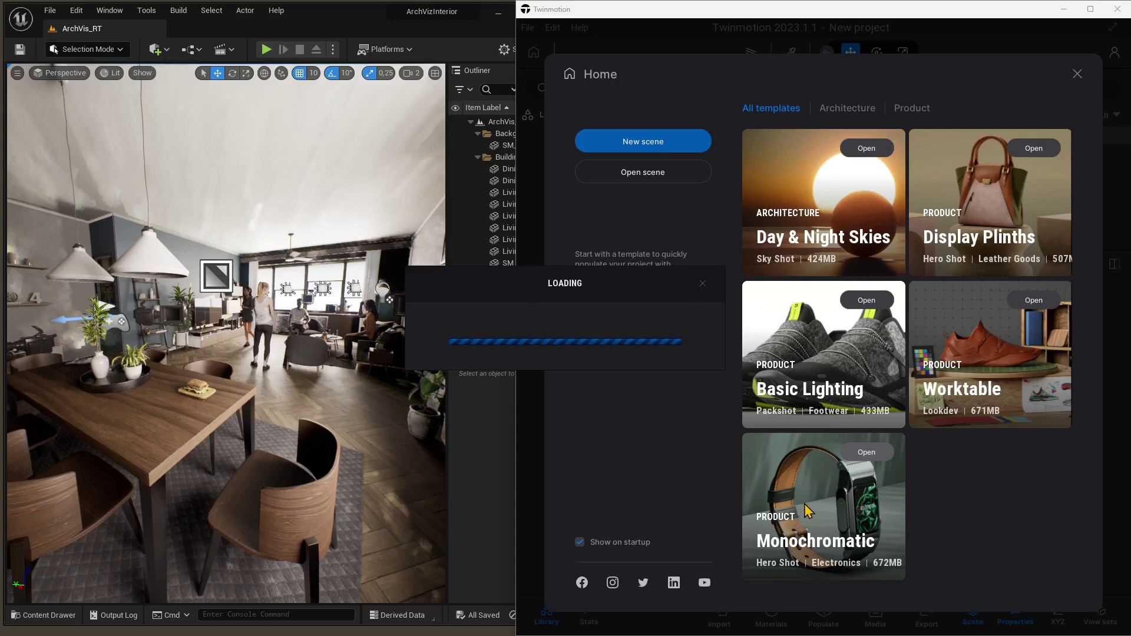
Switch to Unreal Editor and select the living room couch under the framed pictures
{"action": "left_click", "coordinate": [185, 419]}
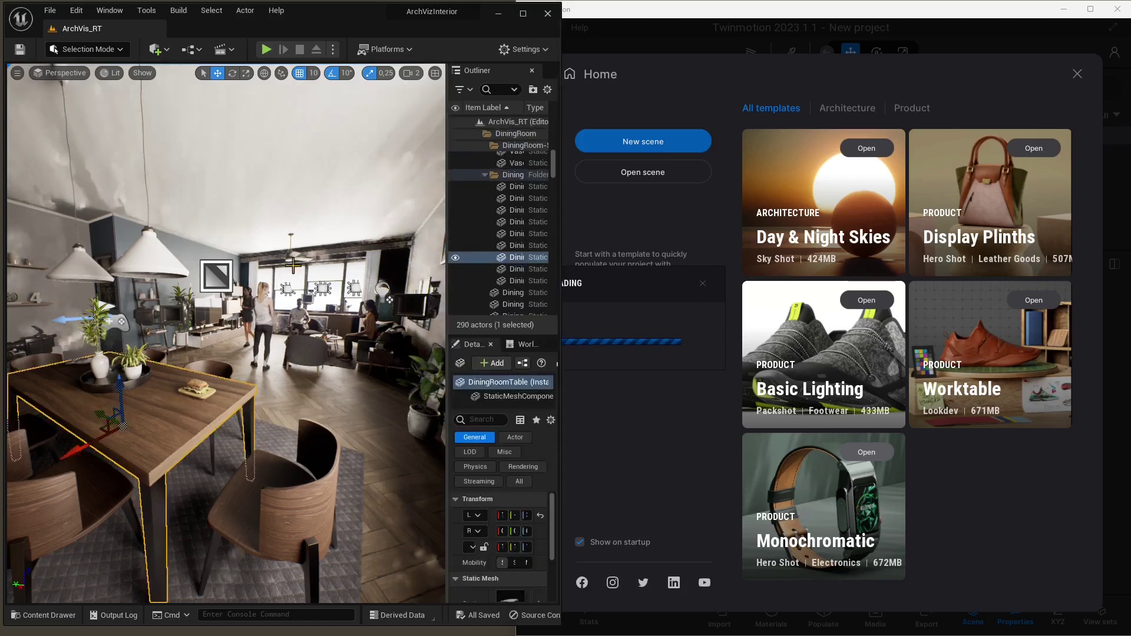
{"action": "right_click_drag", "start_coordinate": [323, 250], "coordinate": [141, 203]}
{"action": "left_click", "coordinate": [194, 371]}
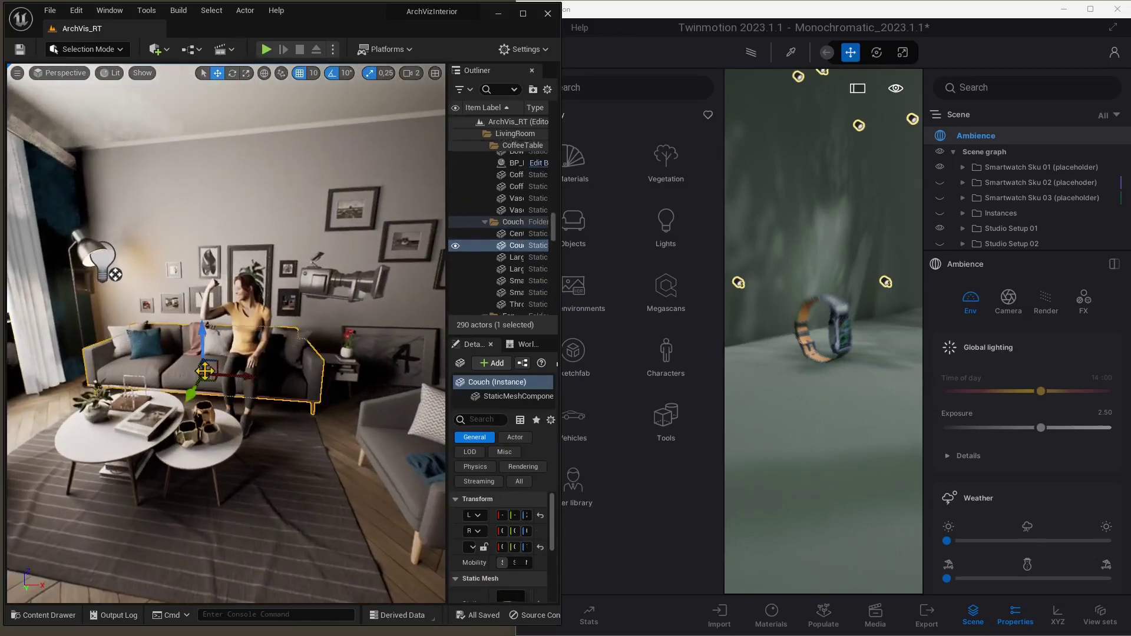
Try raising the couch above the floor and undo the move
{"action": "left_click_drag", "start_coordinate": [212, 366], "coordinate": [217, 269]}
{"action": "key", "text": "ctrl+z"}
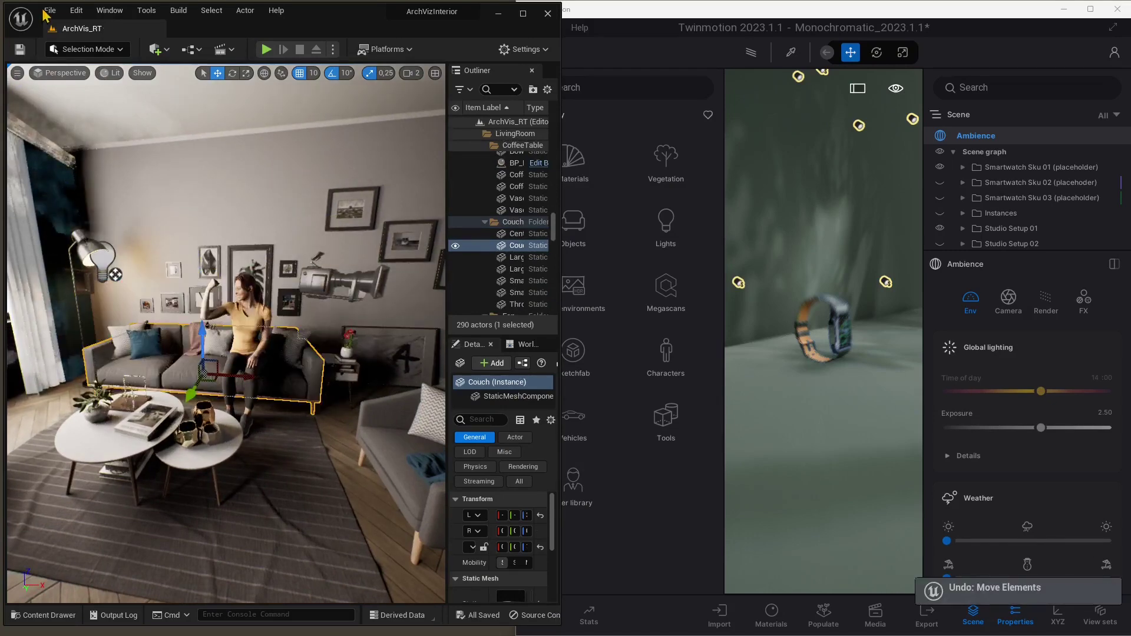
Export the selected couch as an FBX file named Sofa into the import folder of TWINMOTION 2023
{"action": "left_click", "coordinate": [48, 11]}
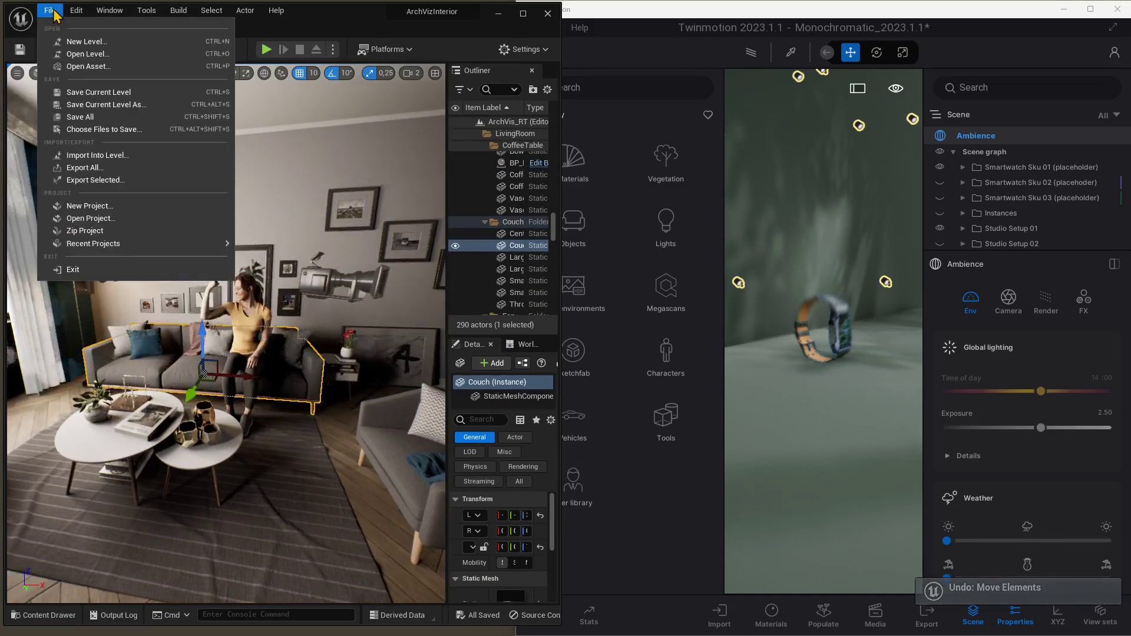
{"action": "left_click", "coordinate": [92, 180]}
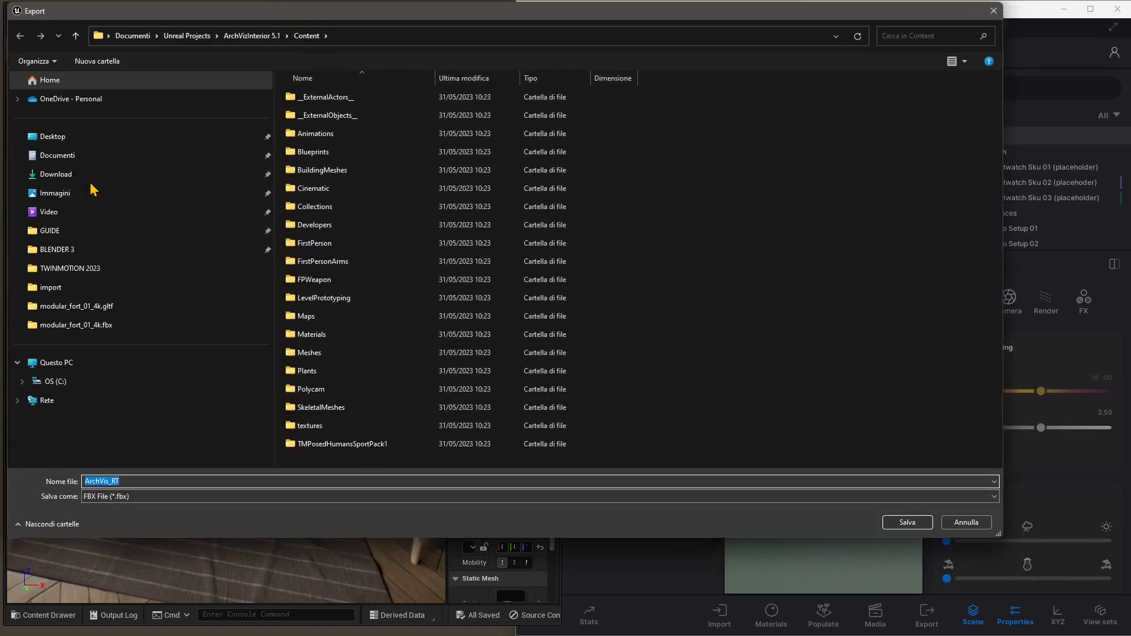
{"action": "left_click", "coordinate": [80, 270]}
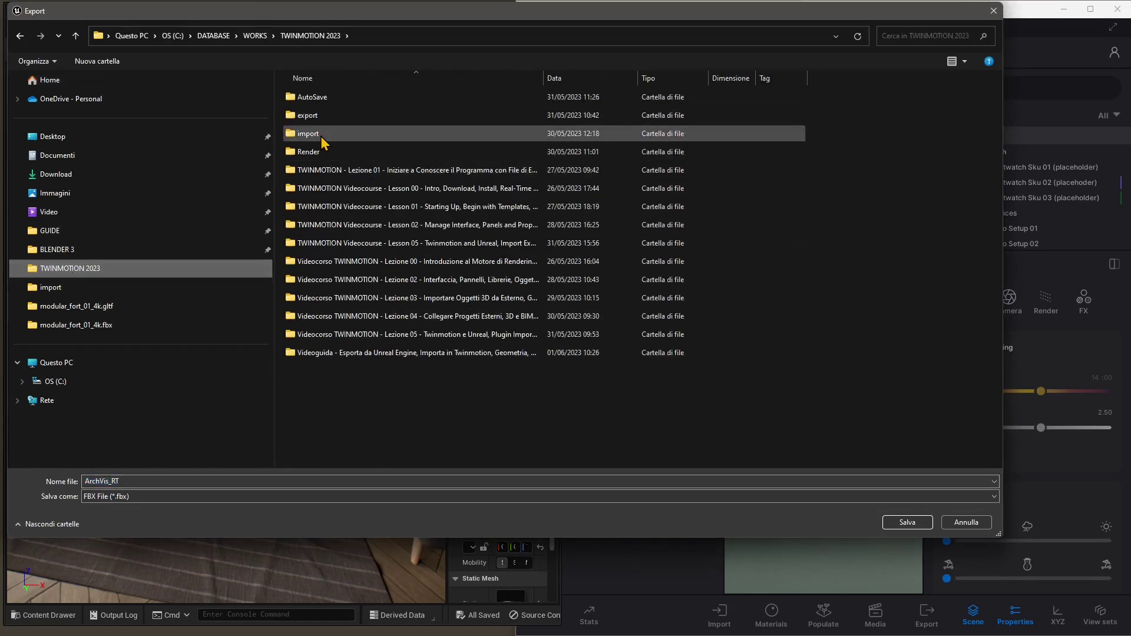
{"action": "double_click", "coordinate": [309, 133]}
{"action": "left_click", "coordinate": [159, 482]}
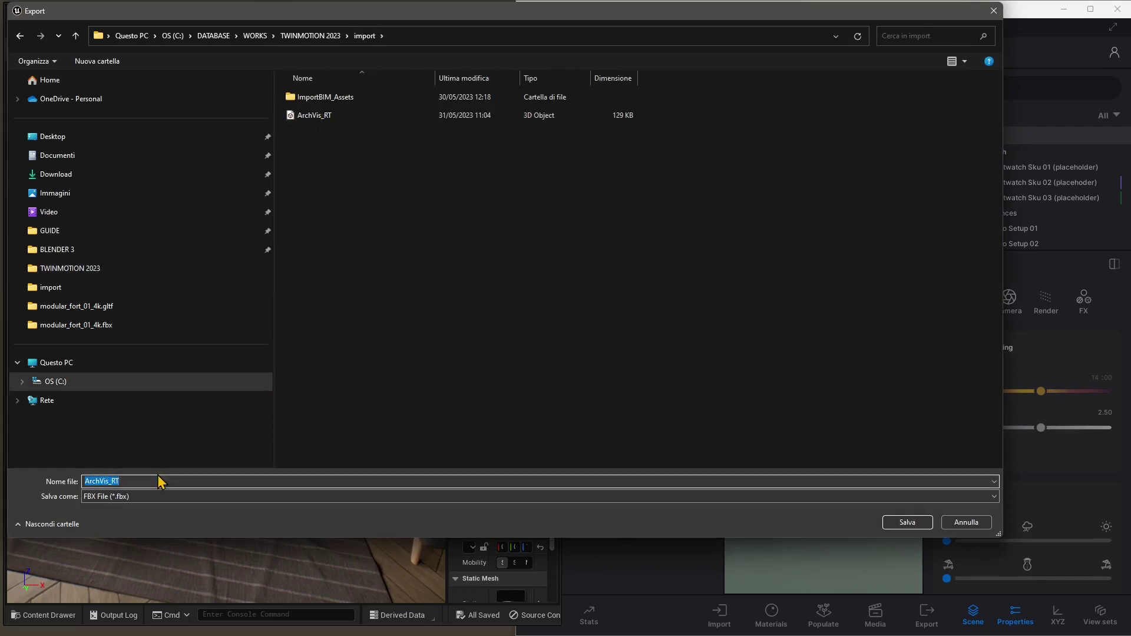
{"action": "type", "text": "Sofa"}
{"action": "left_click", "coordinate": [907, 523]}
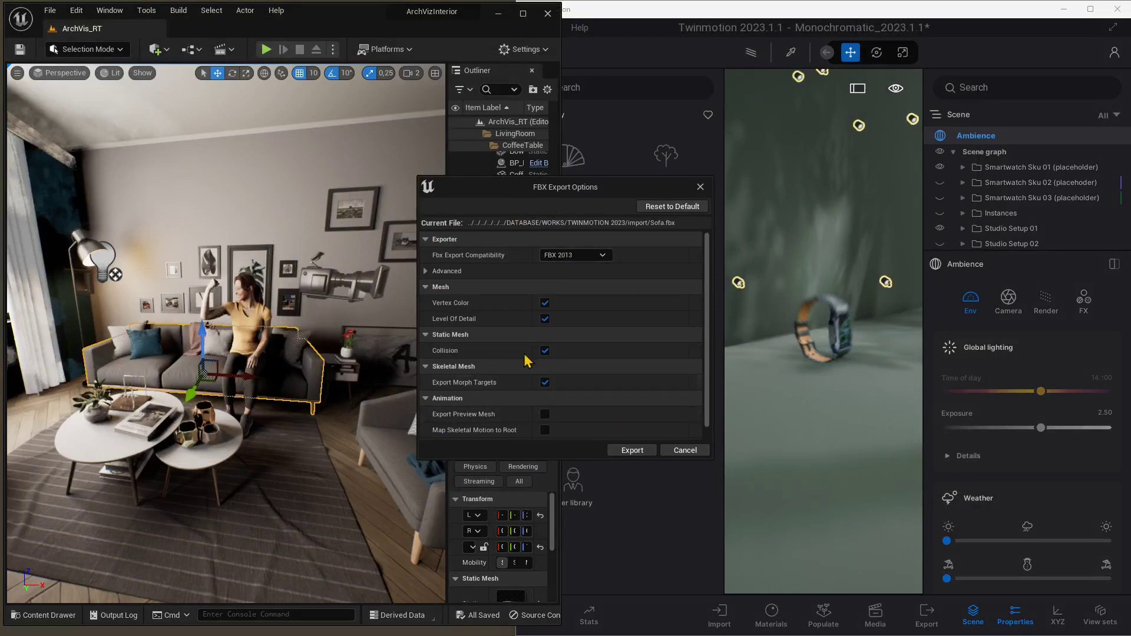
Turn off Export Morph Targets and Export Local Time in the FBX options and export the couch with FBX 2013 compatibility
{"action": "left_click", "coordinate": [580, 256]}
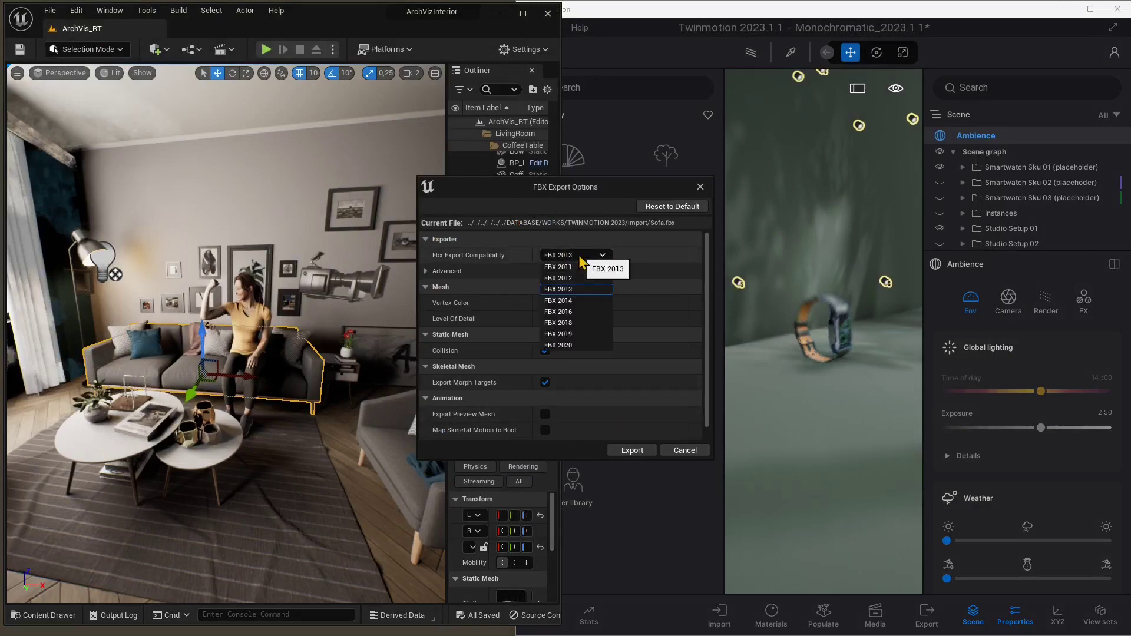
{"action": "left_click", "coordinate": [563, 209]}
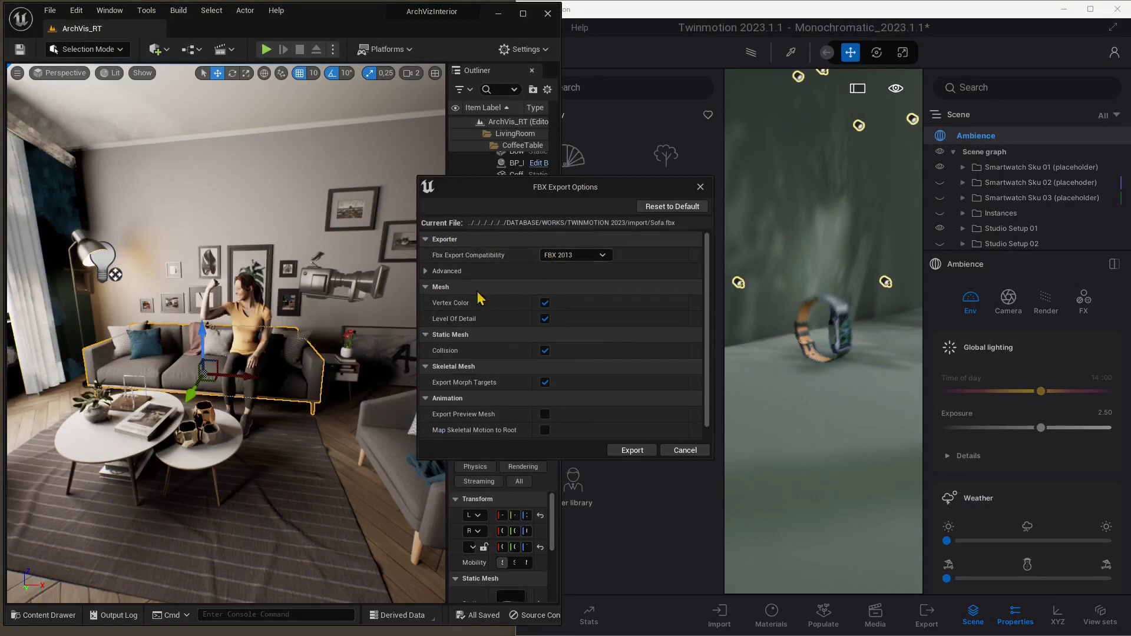
{"action": "left_click", "coordinate": [427, 271]}
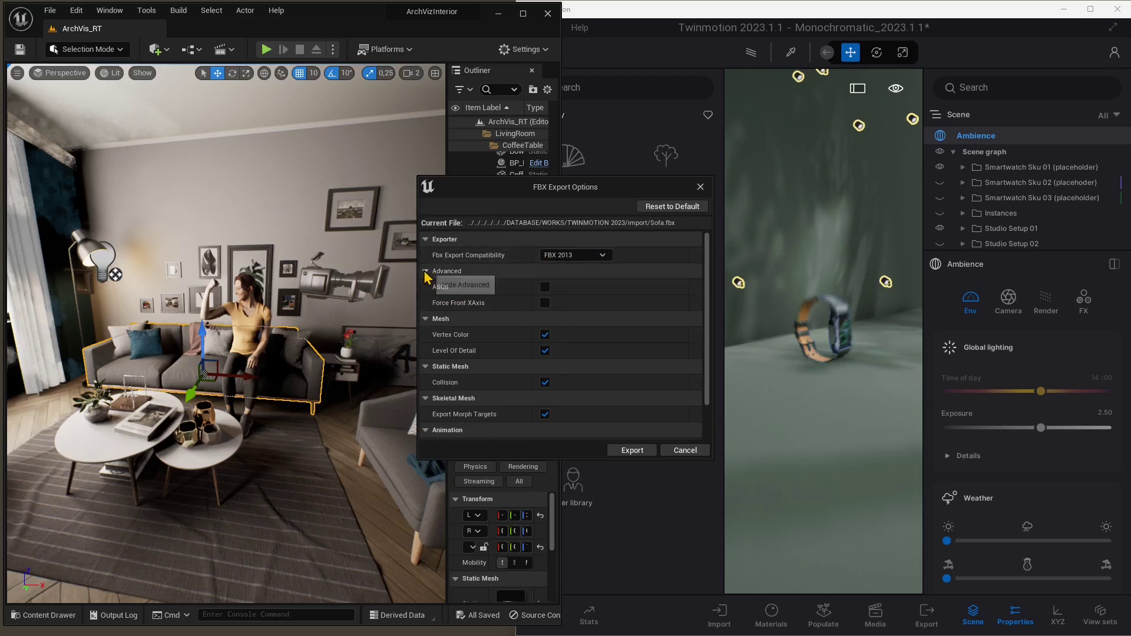
{"action": "left_click", "coordinate": [471, 271]}
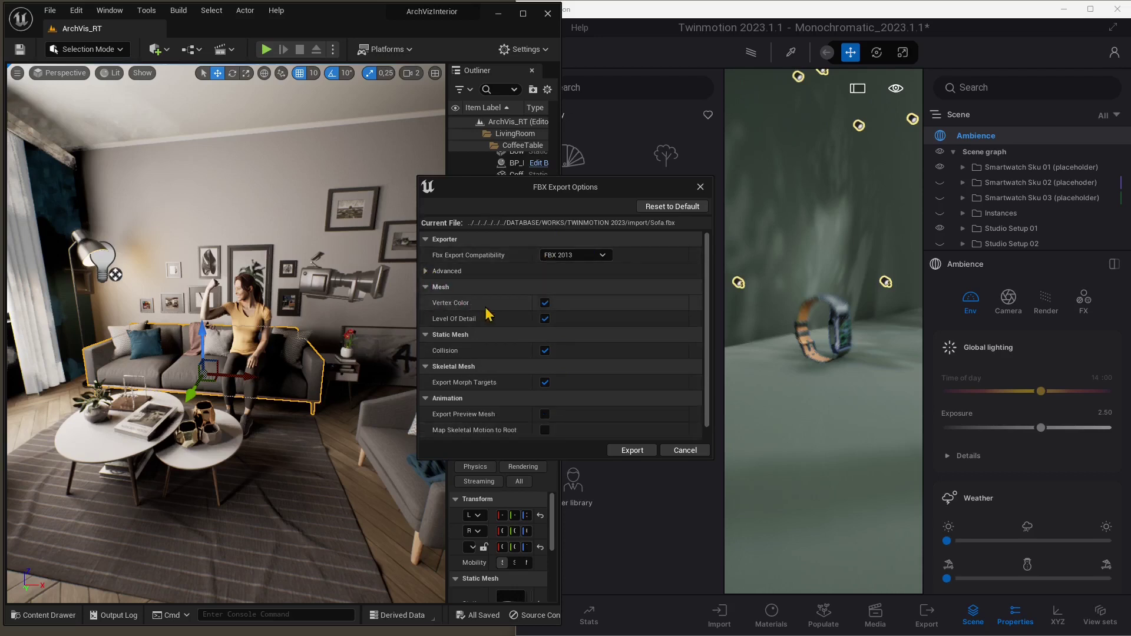
{"action": "left_click", "coordinate": [425, 287]}
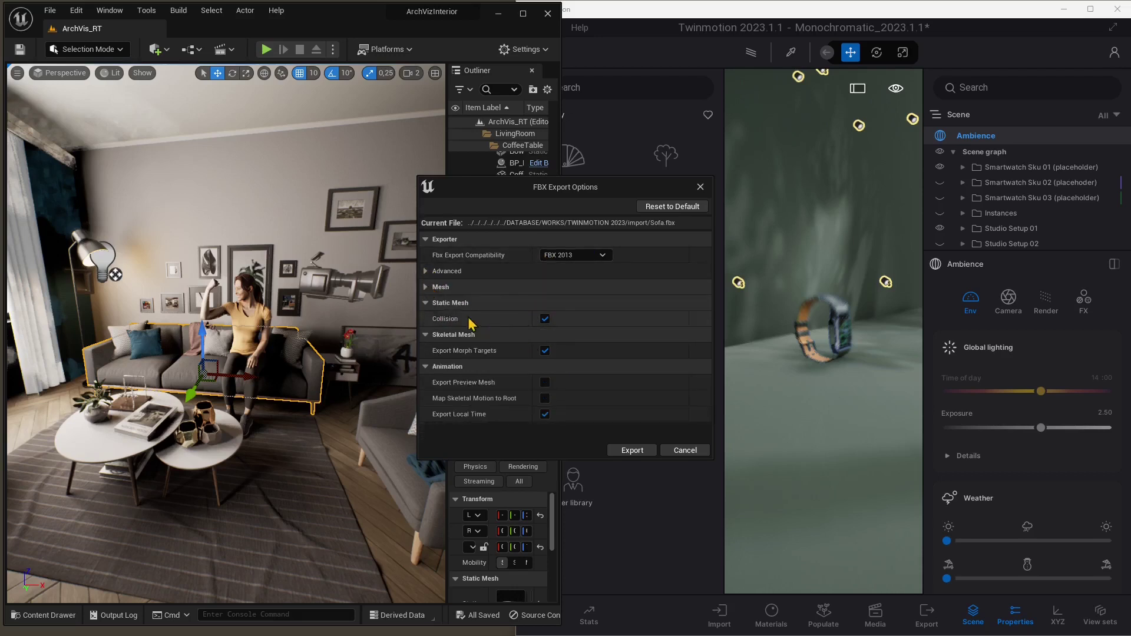
{"action": "left_click", "coordinate": [426, 302]}
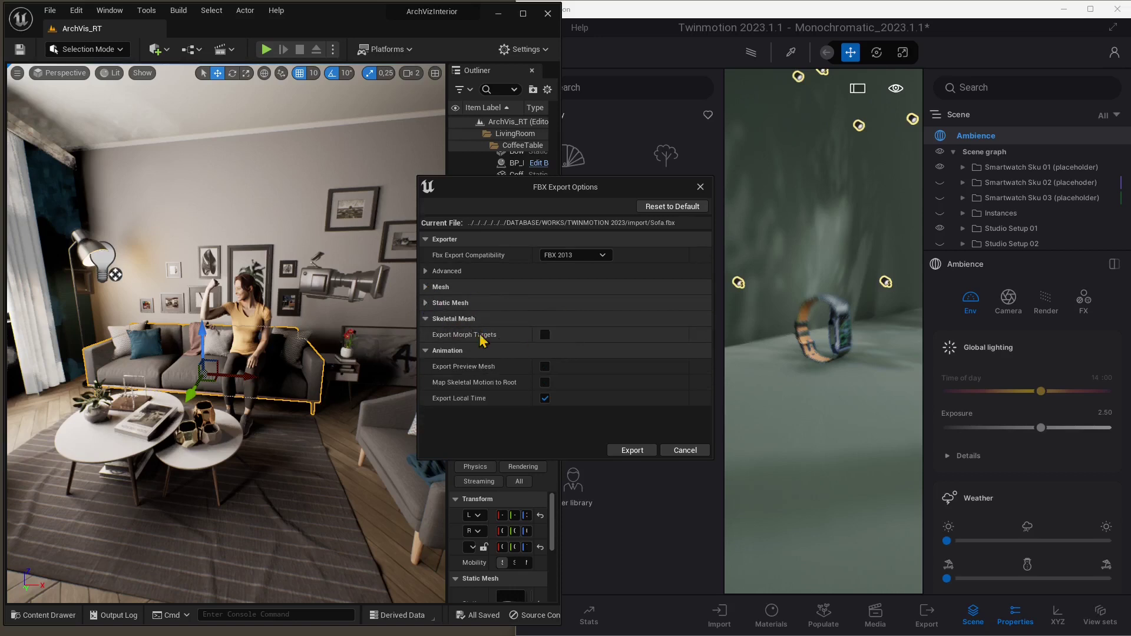
{"action": "left_click", "coordinate": [458, 319]}
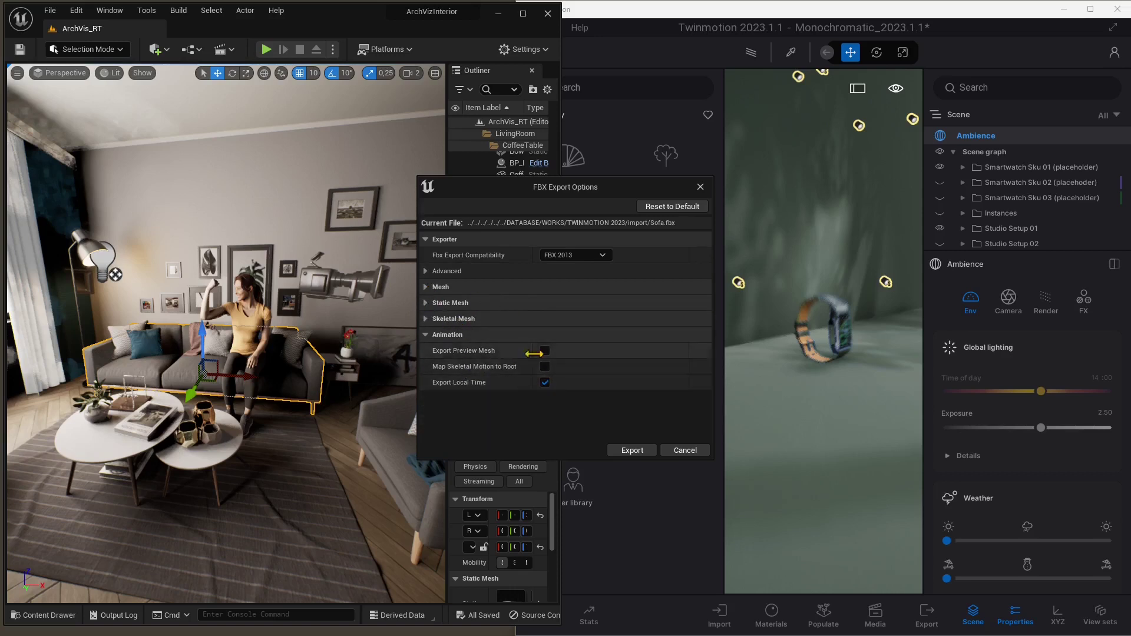
{"action": "left_click", "coordinate": [545, 383]}
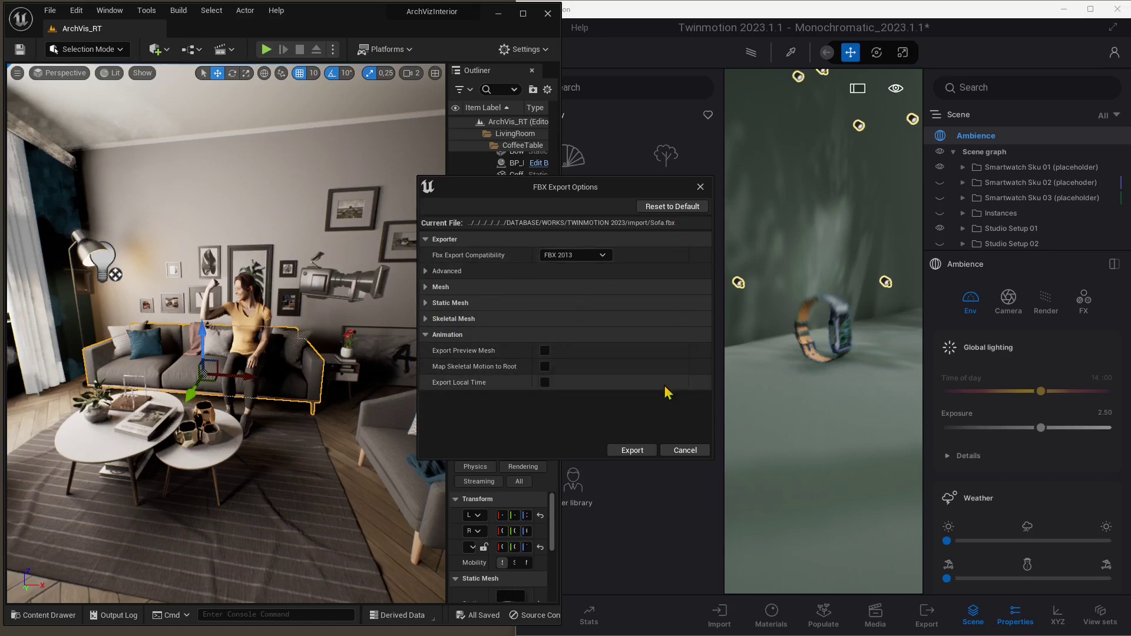
{"action": "left_click", "coordinate": [632, 450]}
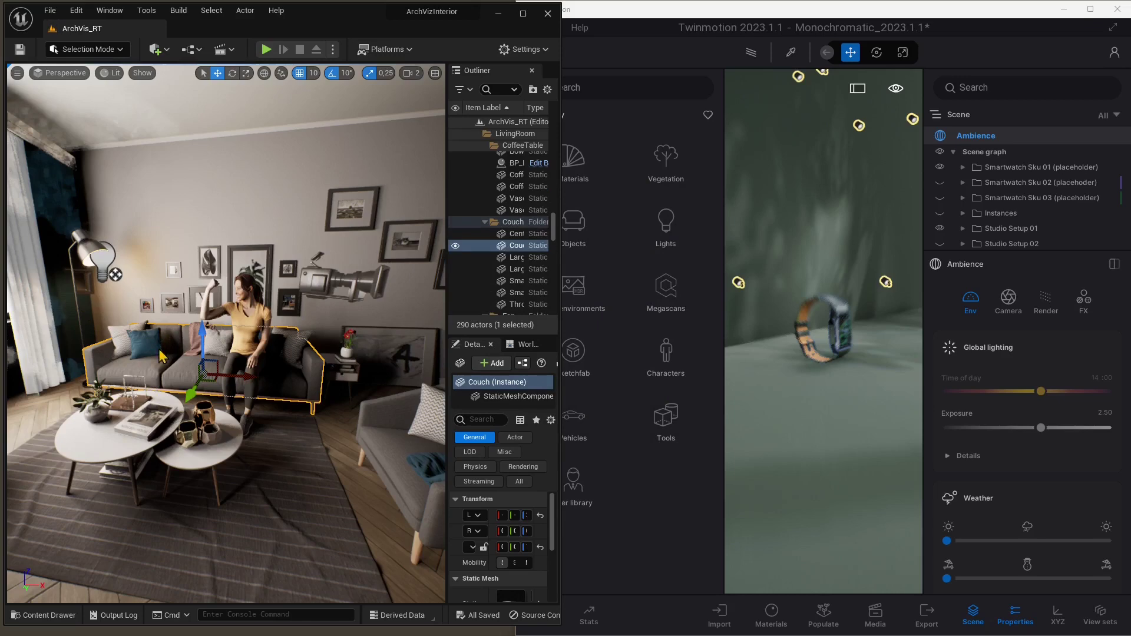
Set up a second export of the selected couch as a GL Transmission Format (*.gltf) file named sofa in the import folder
{"action": "left_click", "coordinate": [50, 11]}
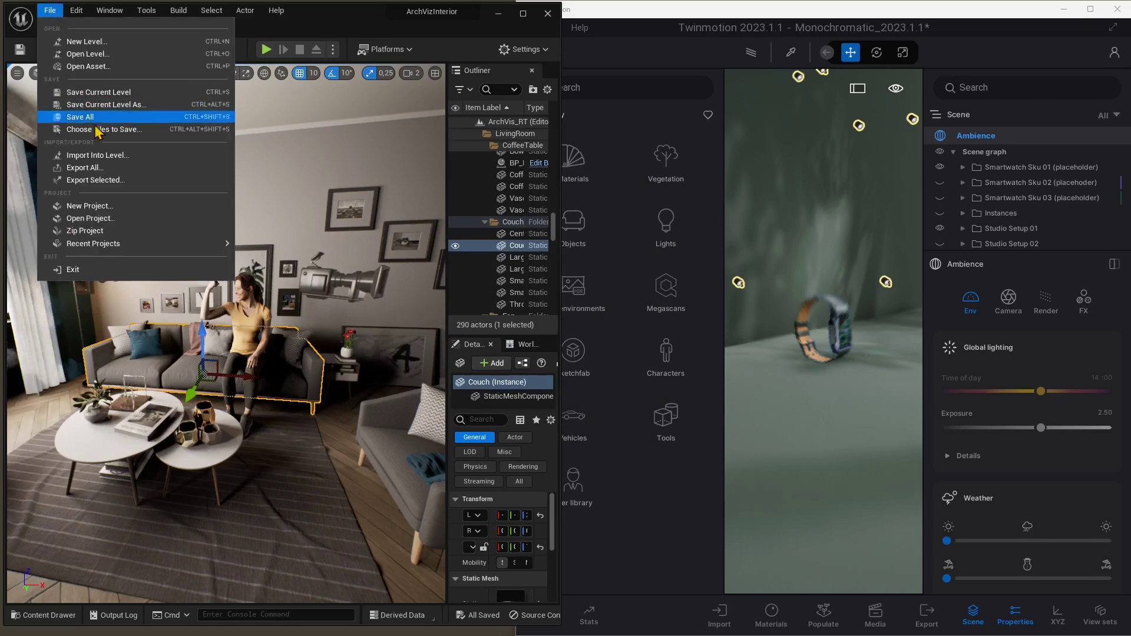
{"action": "left_click", "coordinate": [98, 180]}
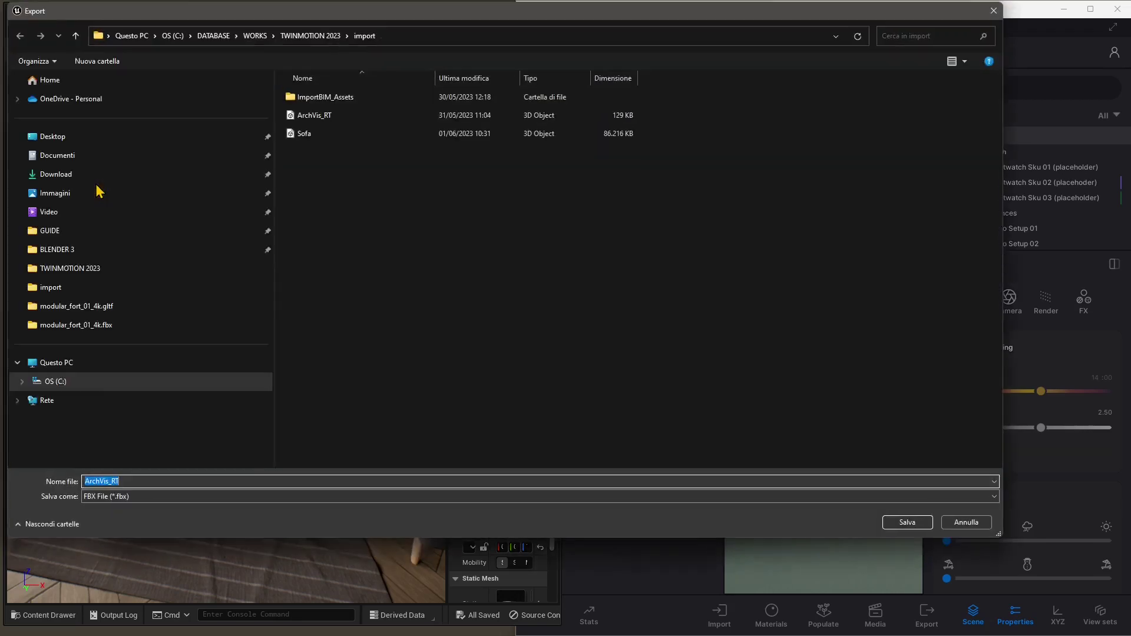
{"action": "left_click", "coordinate": [127, 497]}
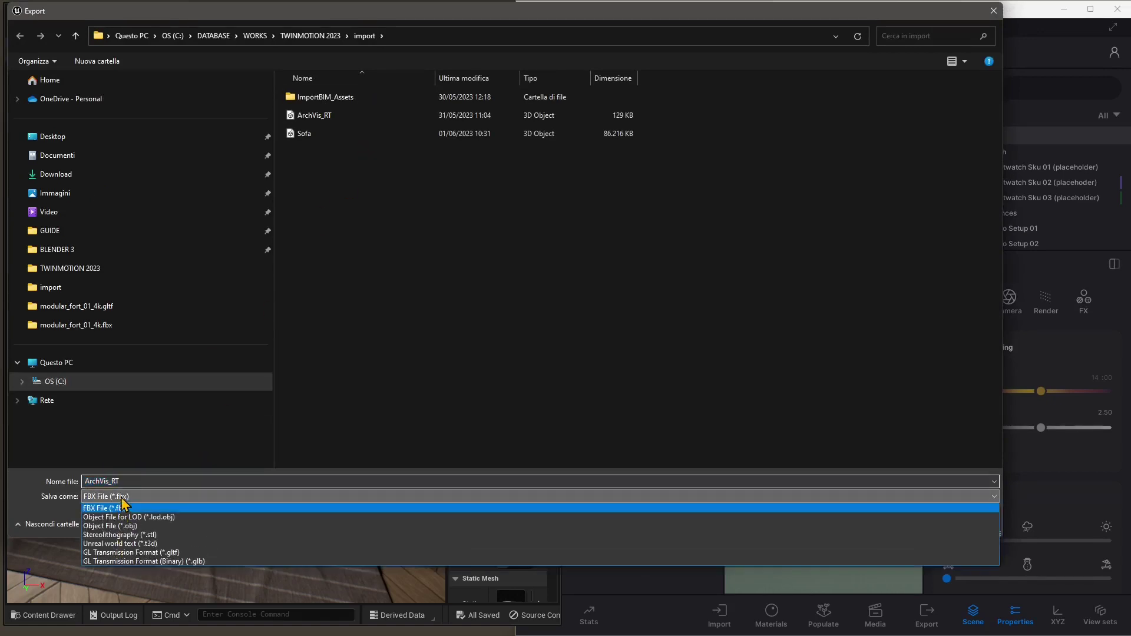
{"action": "left_click", "coordinate": [177, 553]}
{"action": "left_click", "coordinate": [135, 482]}
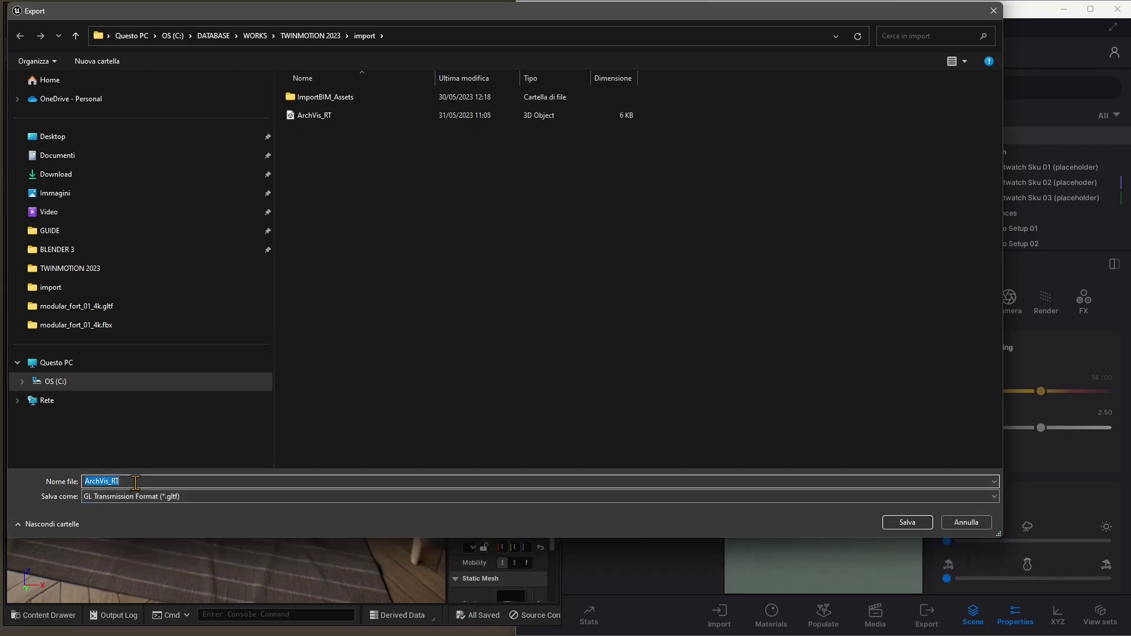
{"action": "type", "text": "so"}
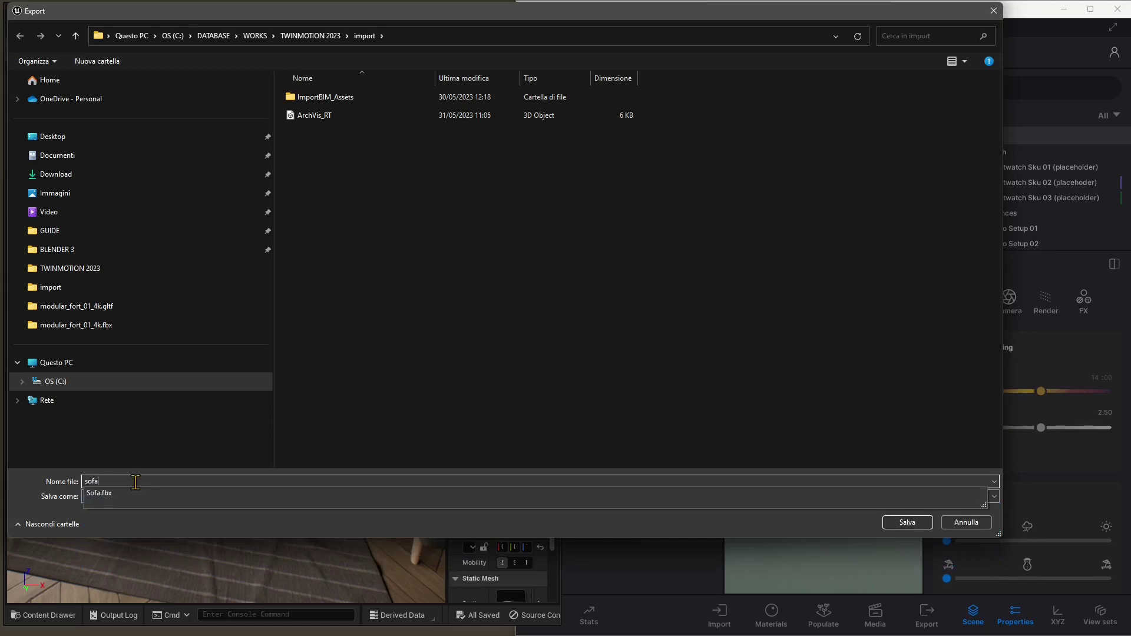
{"action": "type", "text": "fa"}
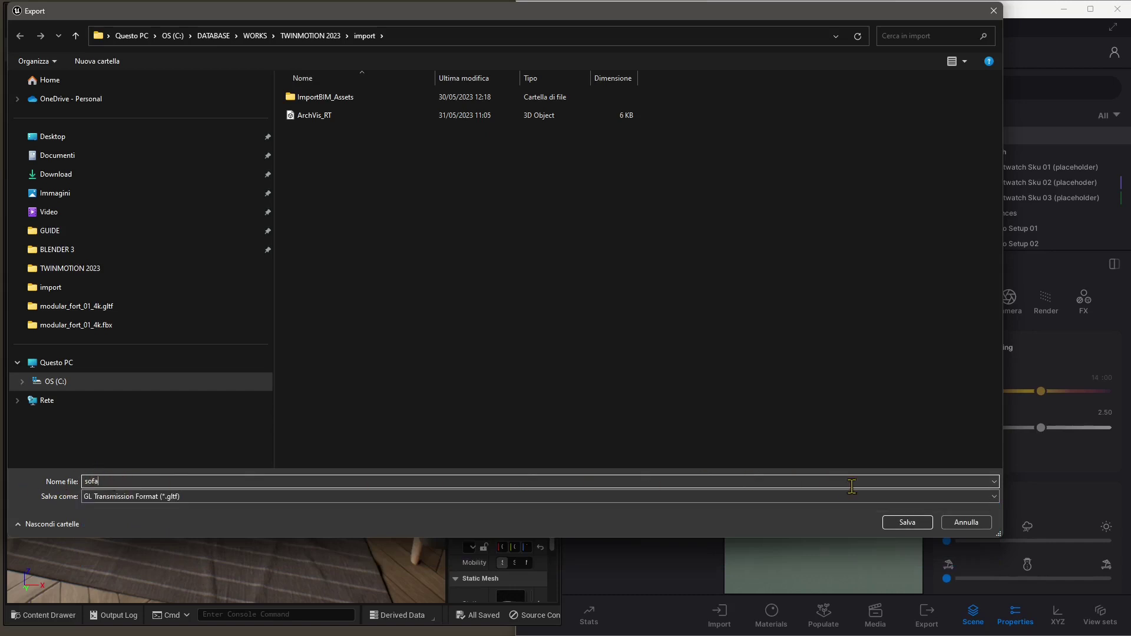
{"action": "left_click", "coordinate": [906, 523]}
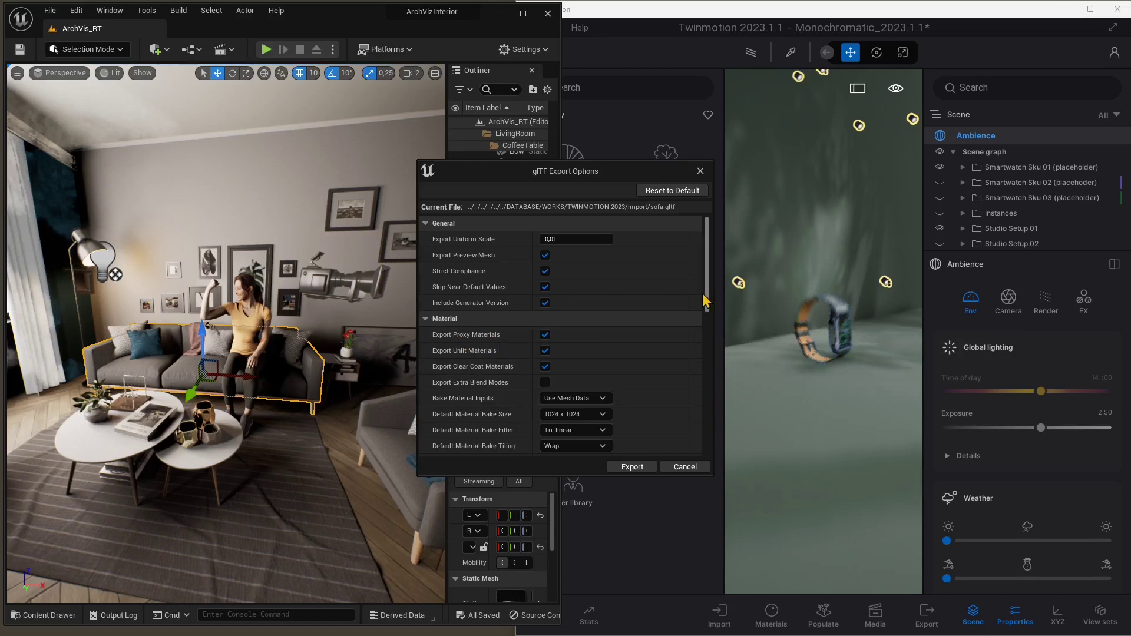
Review the glTF material, mesh, texture and scene options and export the sofa with PNG textures
{"action": "scroll", "coordinate": [705, 301], "scroll_direction": "down", "scroll_amount": 5}
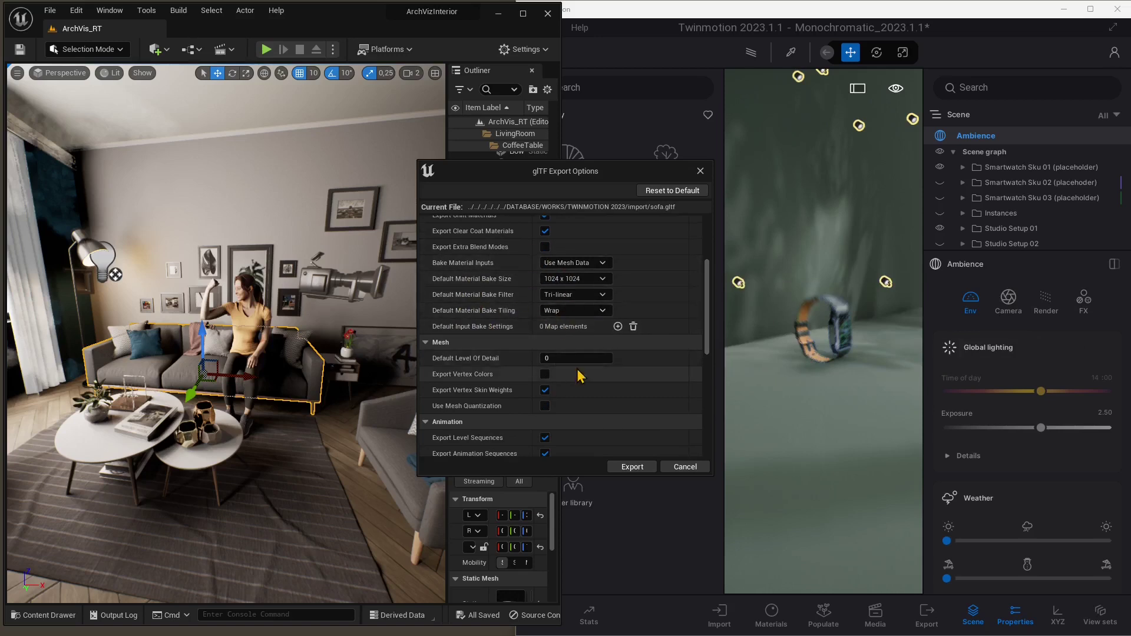
{"action": "left_click_drag", "start_coordinate": [708, 308], "coordinate": [699, 393]}
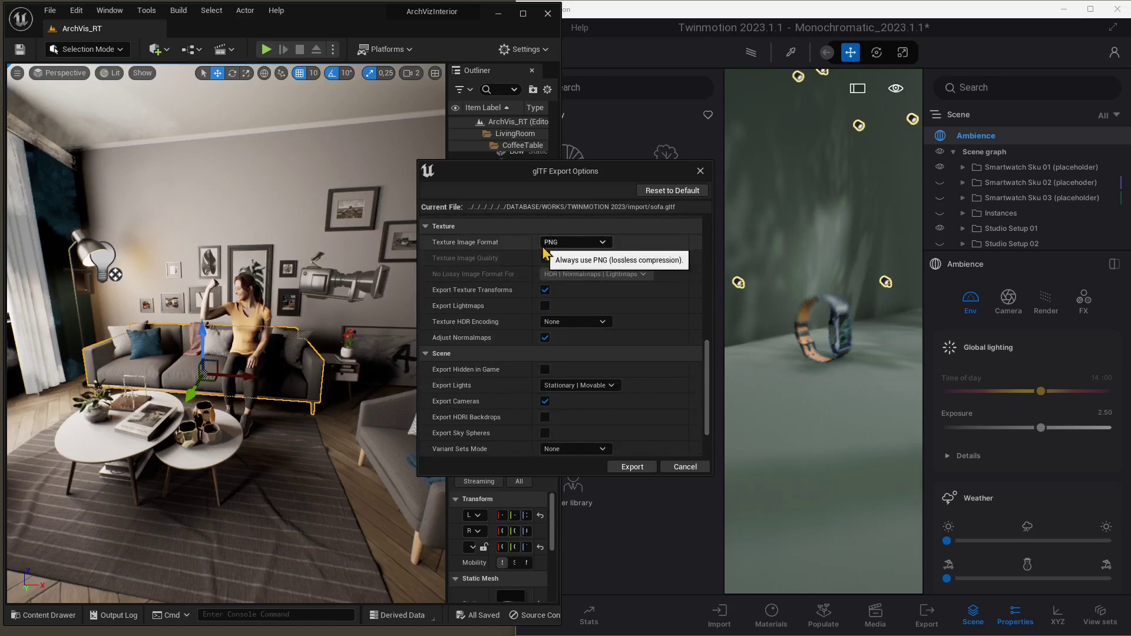
{"action": "scroll", "coordinate": [707, 383], "scroll_direction": "down", "scroll_amount": 2}
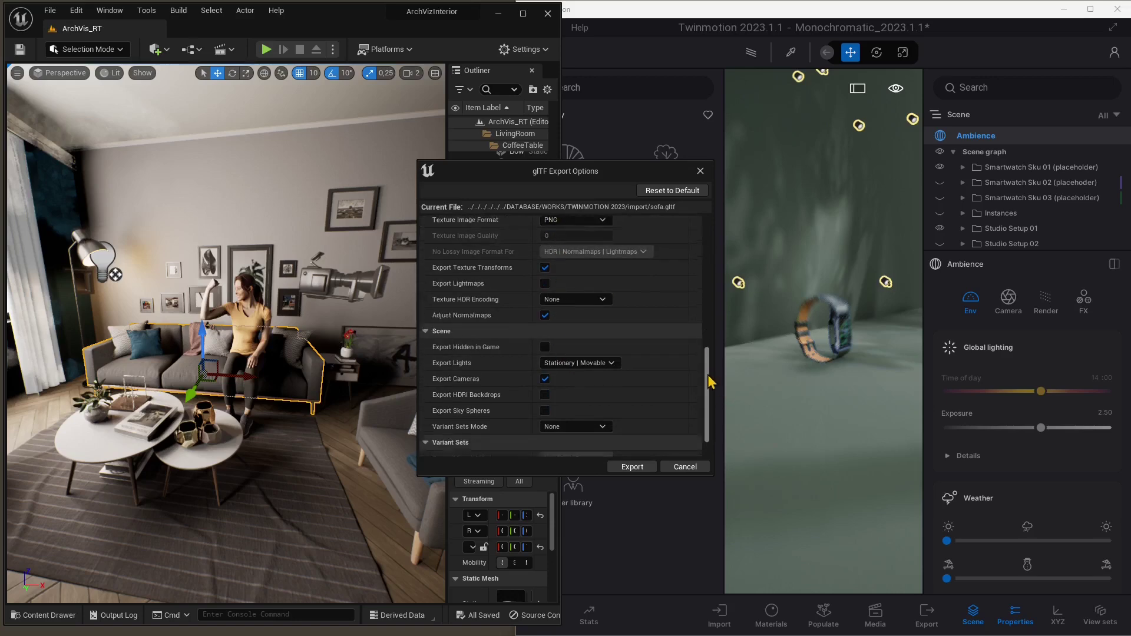
{"action": "left_click", "coordinate": [629, 467]}
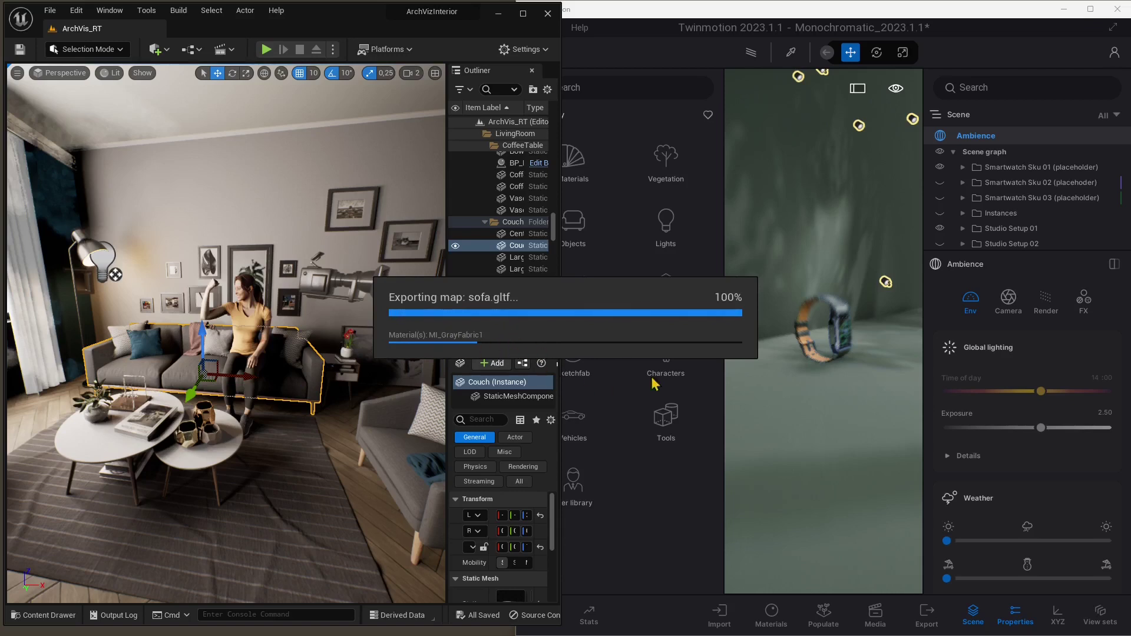
Switch to Twinmotion, hide the library, enlarge the scene graph area and collapse Studio Setup 01
{"action": "left_click", "coordinate": [769, 248]}
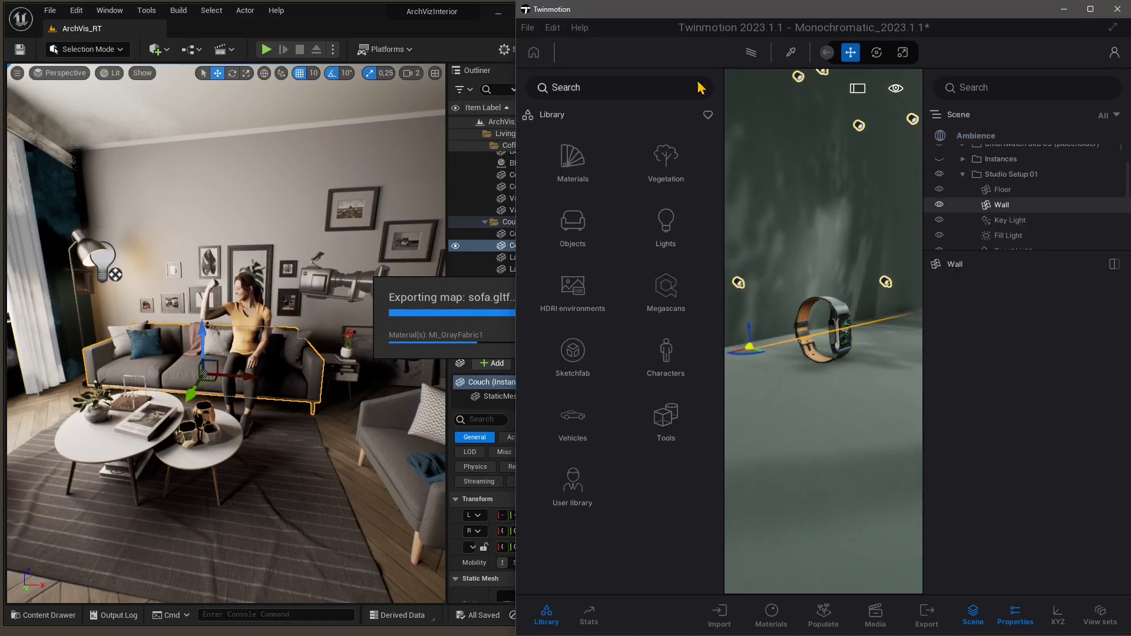
{"action": "left_click", "coordinate": [552, 626]}
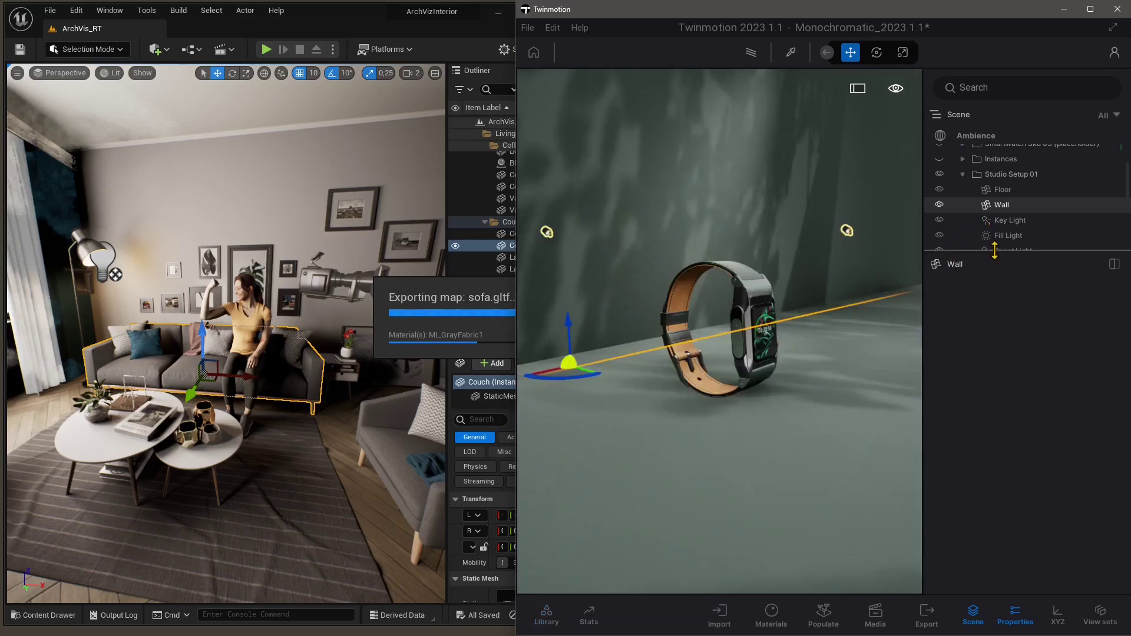
{"action": "left_click_drag", "start_coordinate": [996, 253], "coordinate": [1002, 443]}
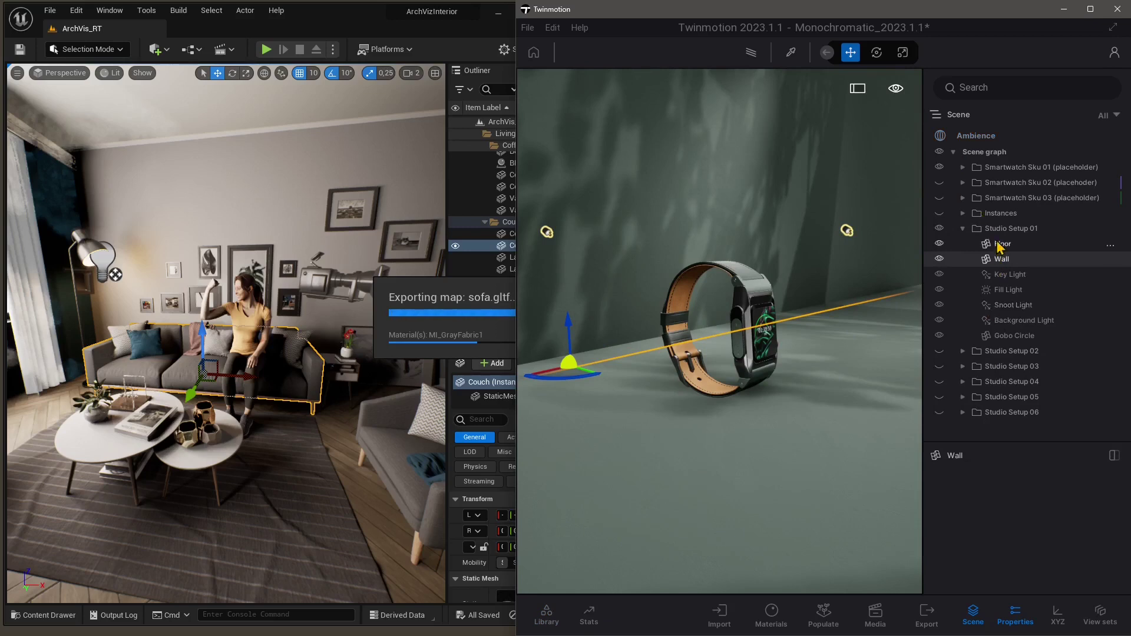
{"action": "left_click", "coordinate": [964, 229]}
Delete the Smartwatch Sku 01 (placeholder) folder with the watch from the scene
{"action": "left_click", "coordinate": [678, 330]}
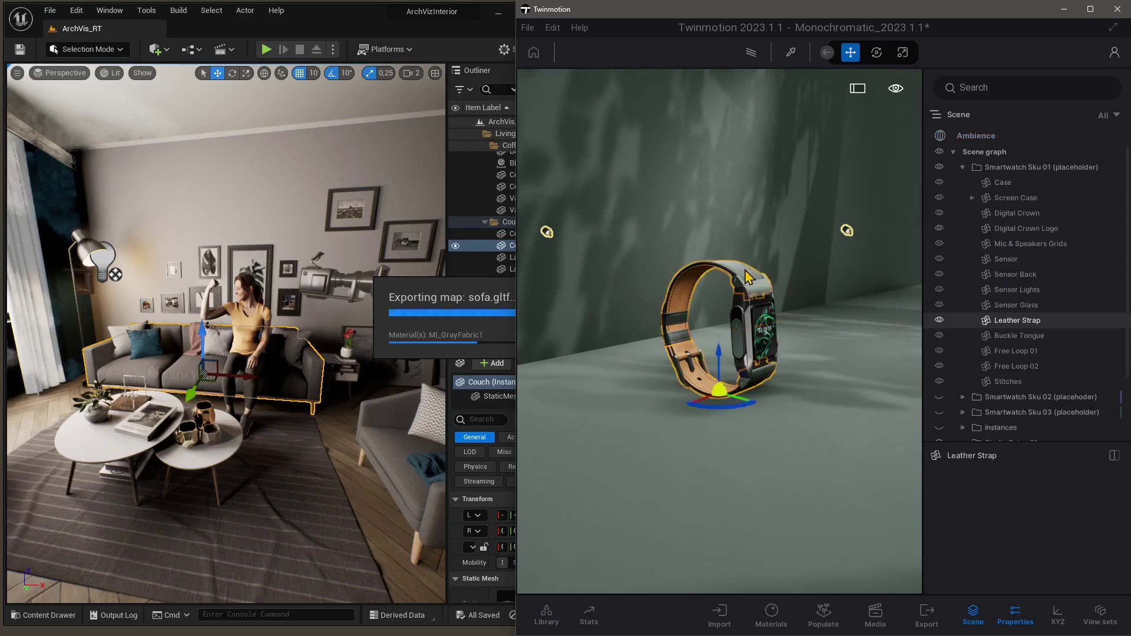
{"action": "left_click", "coordinate": [963, 167]}
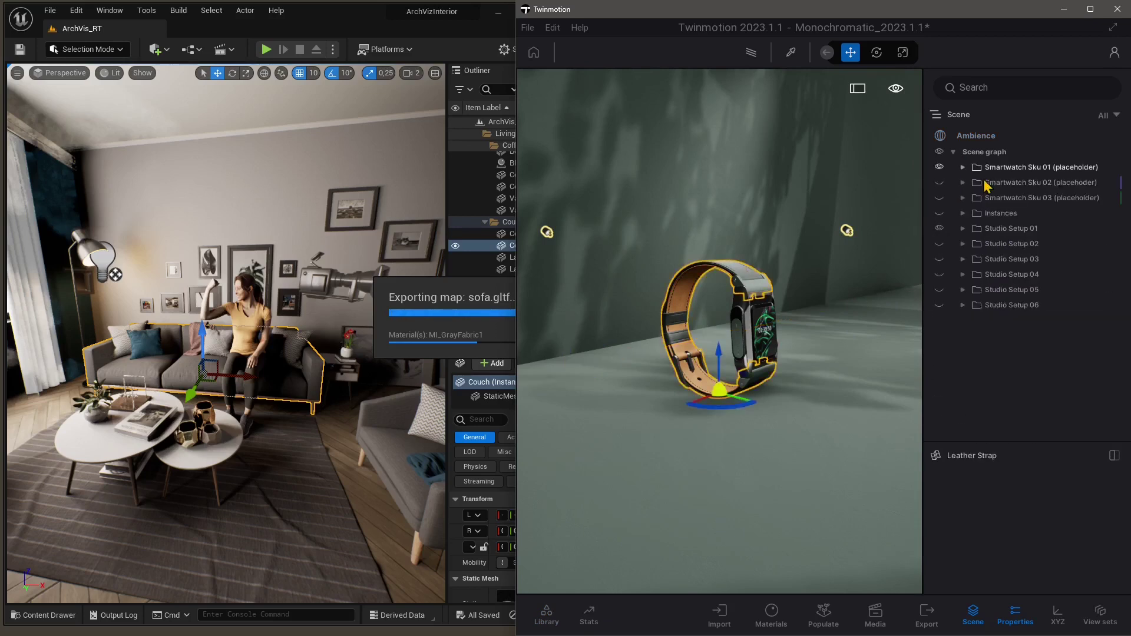
{"action": "left_click", "coordinate": [1002, 169]}
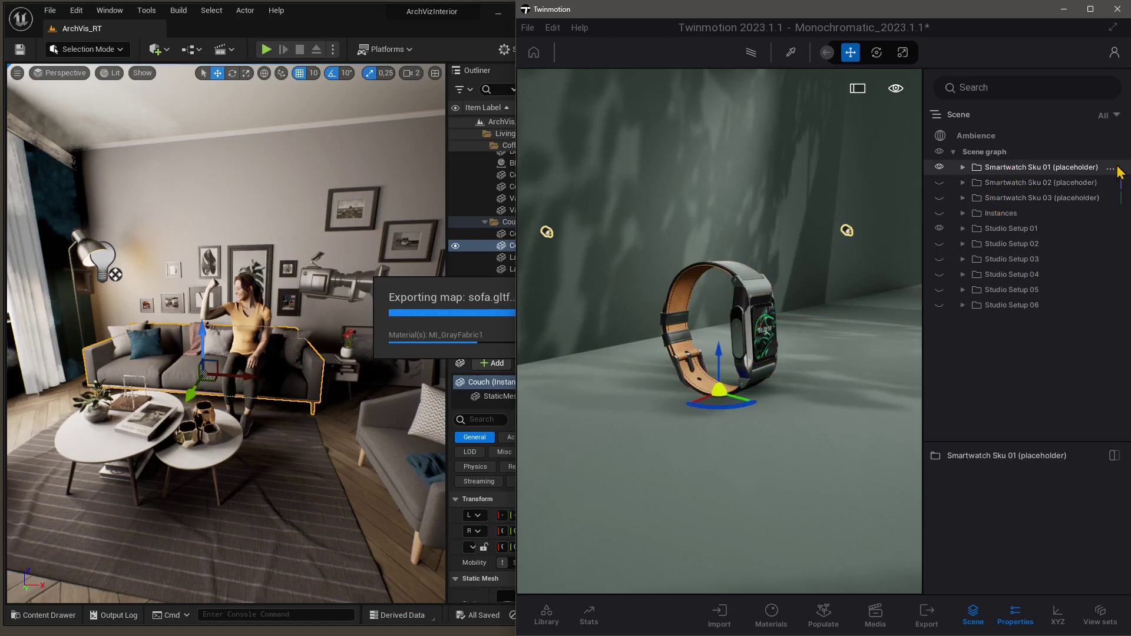
{"action": "key", "text": "Delete"}
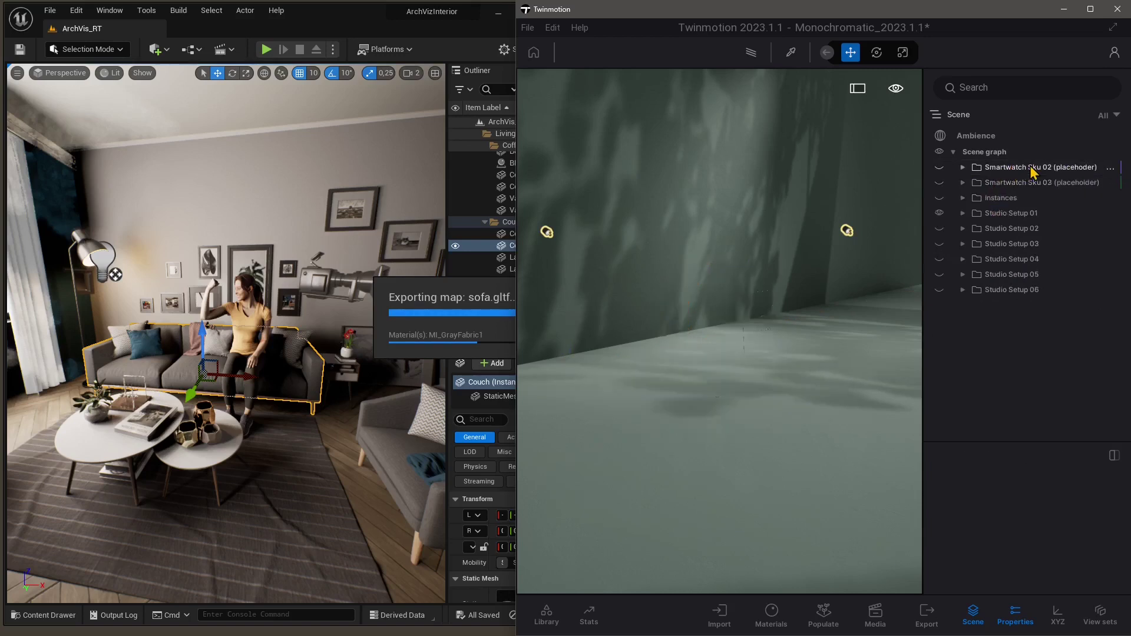
Inspect the Wall and Floor objects of Studio Setup 01 and turn the view to face the wall straight on
{"action": "left_click", "coordinate": [1031, 183]}
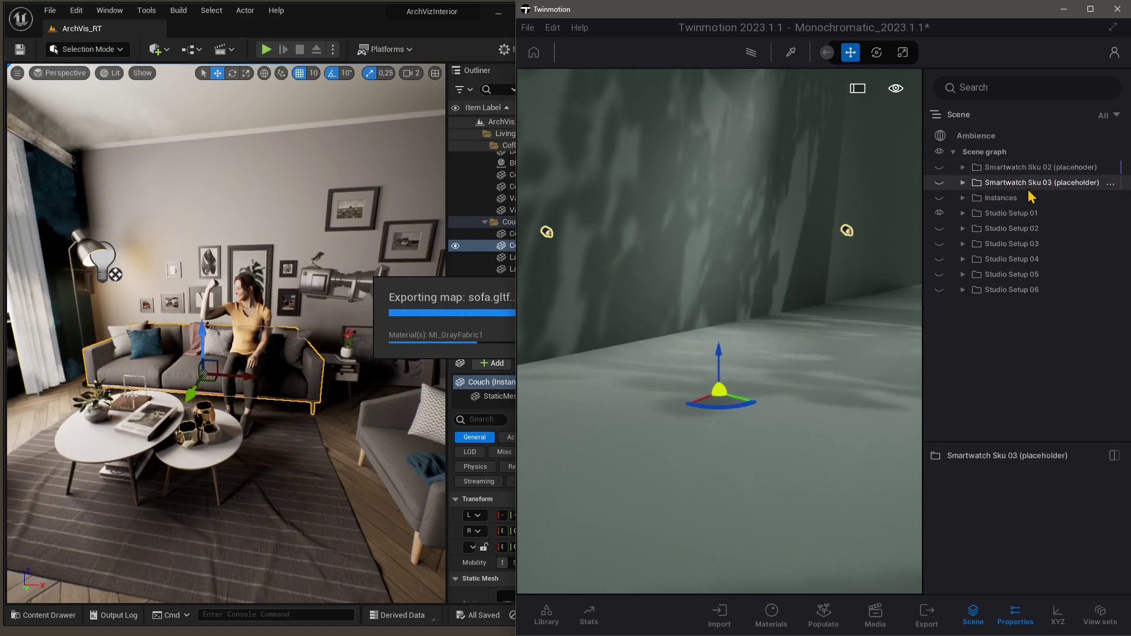
{"action": "left_click", "coordinate": [714, 214]}
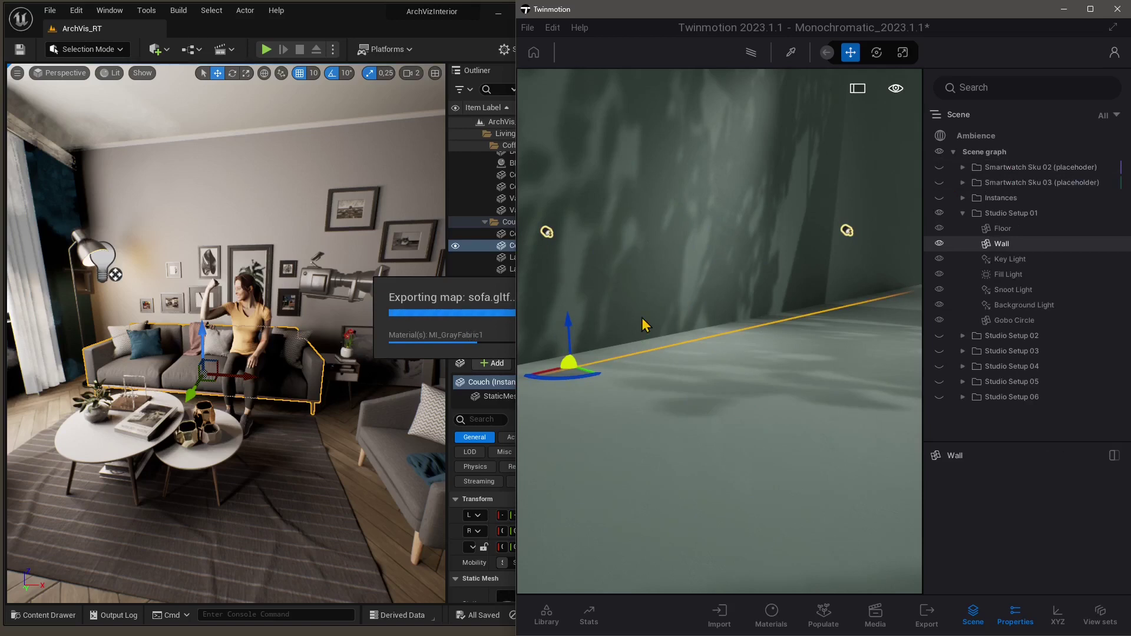
{"action": "left_click", "coordinate": [683, 460]}
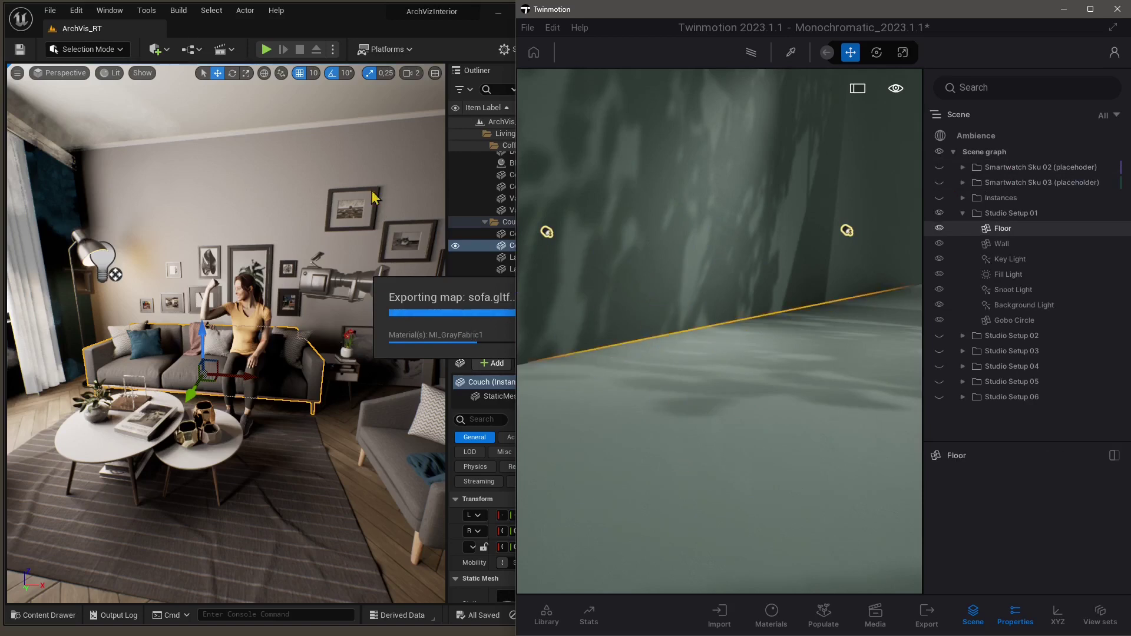
{"action": "left_click", "coordinate": [659, 249]}
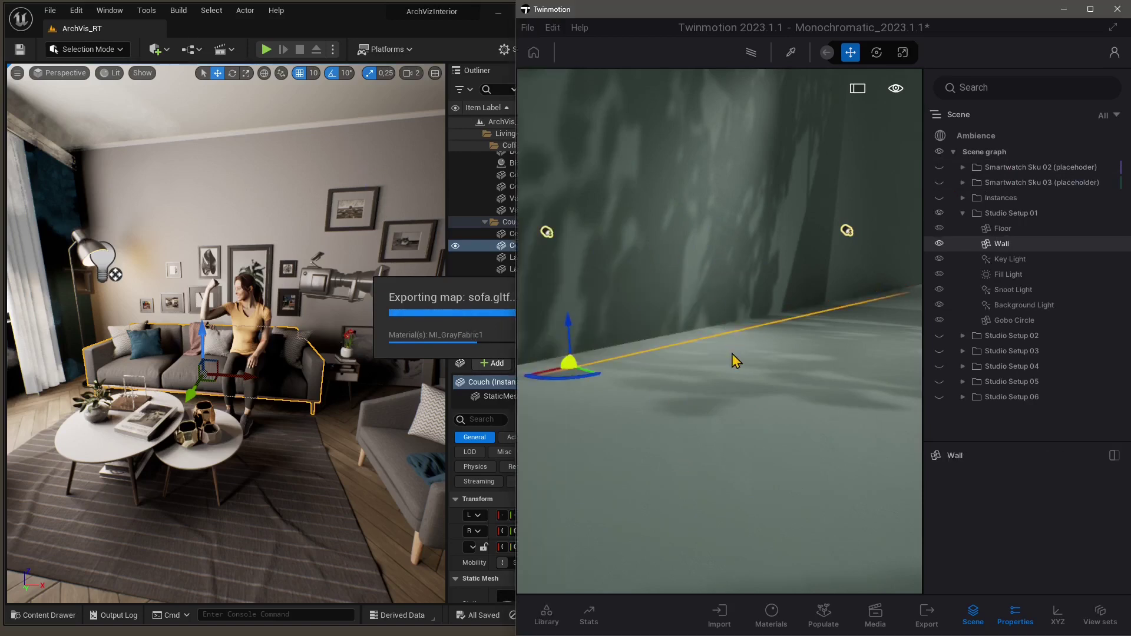
{"action": "left_click_drag", "start_coordinate": [733, 356], "coordinate": [866, 367]}
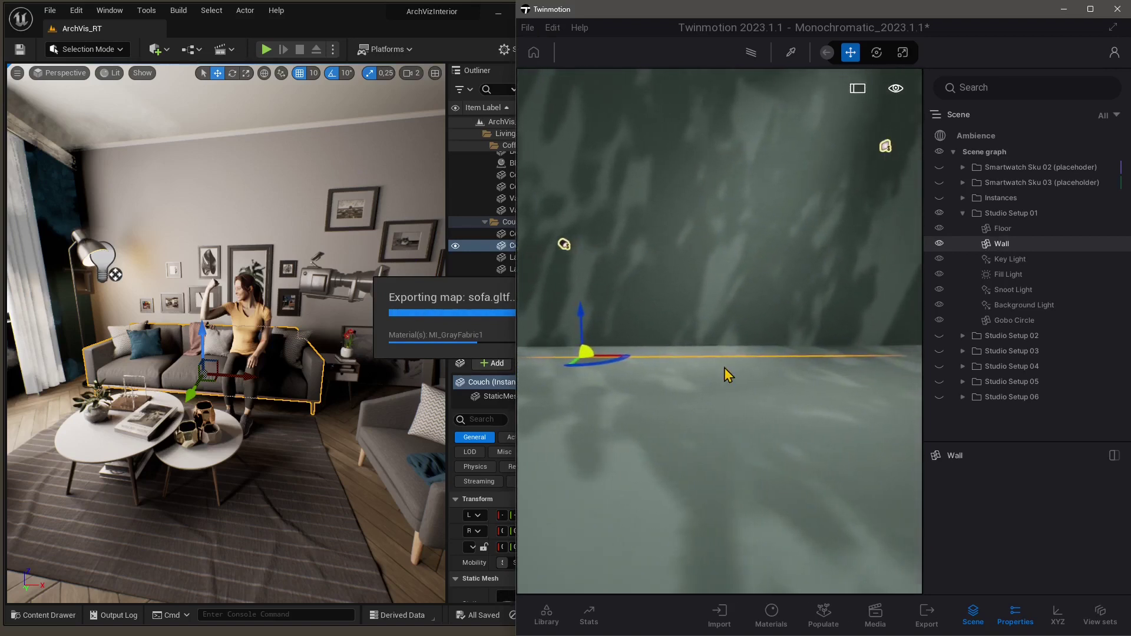
Start a geometry import in Twinmotion and select the first Sofa file in the TWINMOTION 2023 import folder
{"action": "left_click", "coordinate": [528, 27]}
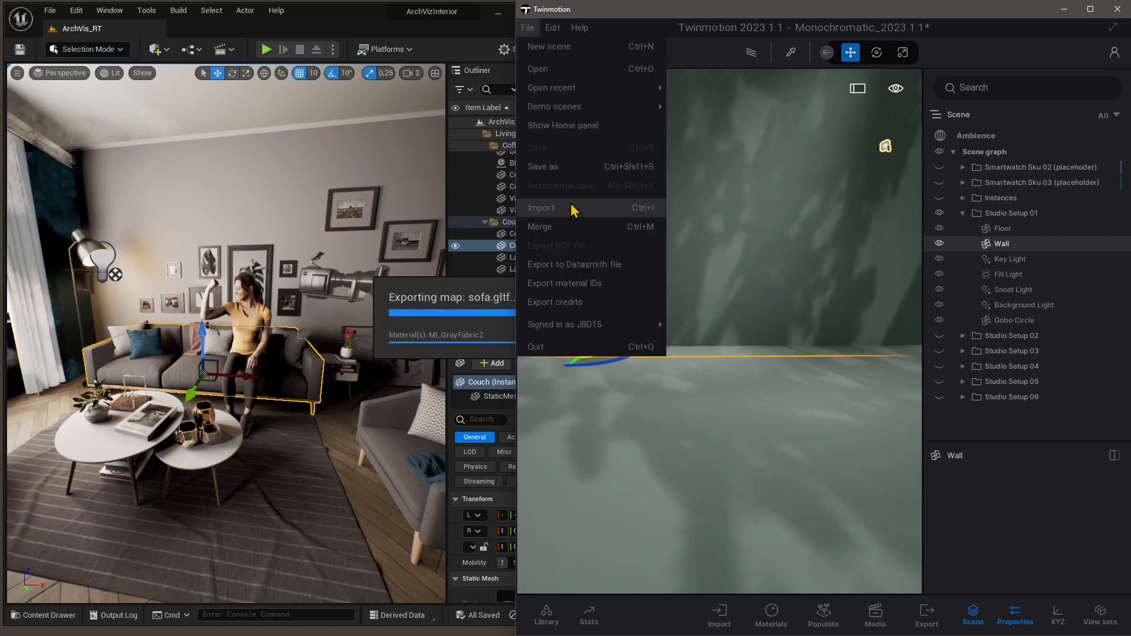
{"action": "left_click", "coordinate": [651, 208]}
{"action": "left_click", "coordinate": [454, 270]}
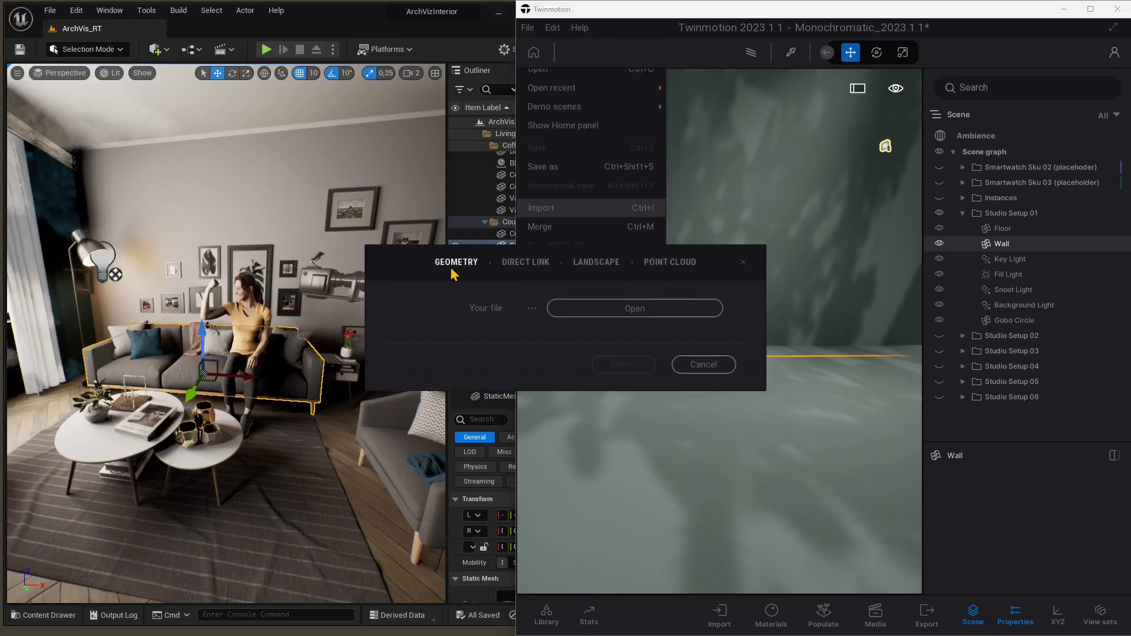
{"action": "left_click", "coordinate": [662, 316]}
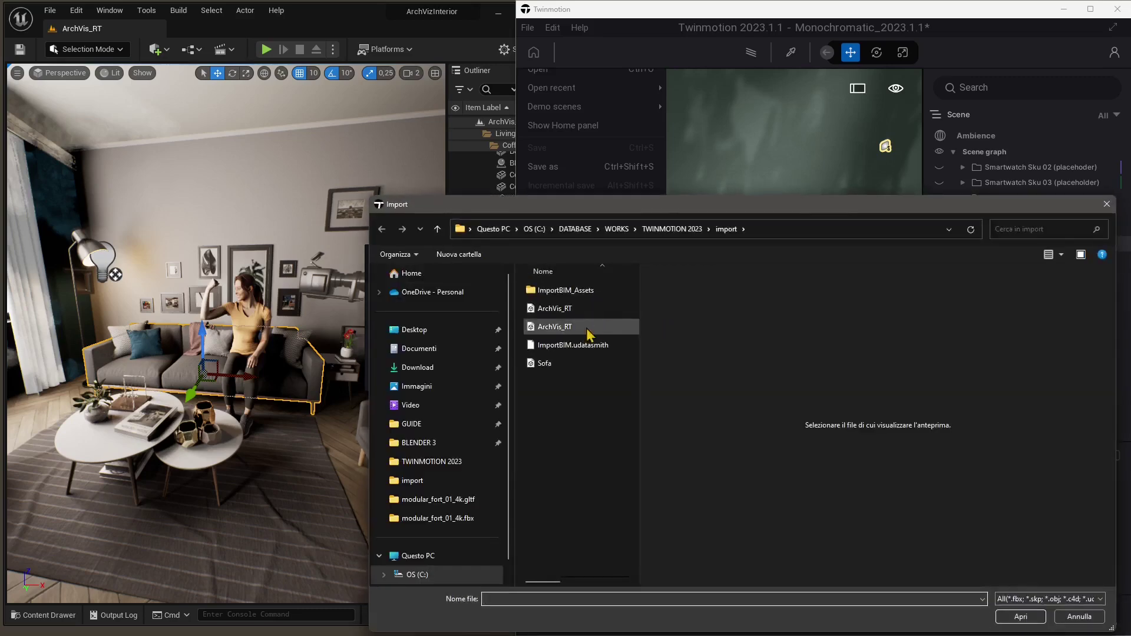
{"action": "left_click_drag", "start_coordinate": [595, 212], "coordinate": [538, 176]}
{"action": "left_click", "coordinate": [484, 326]}
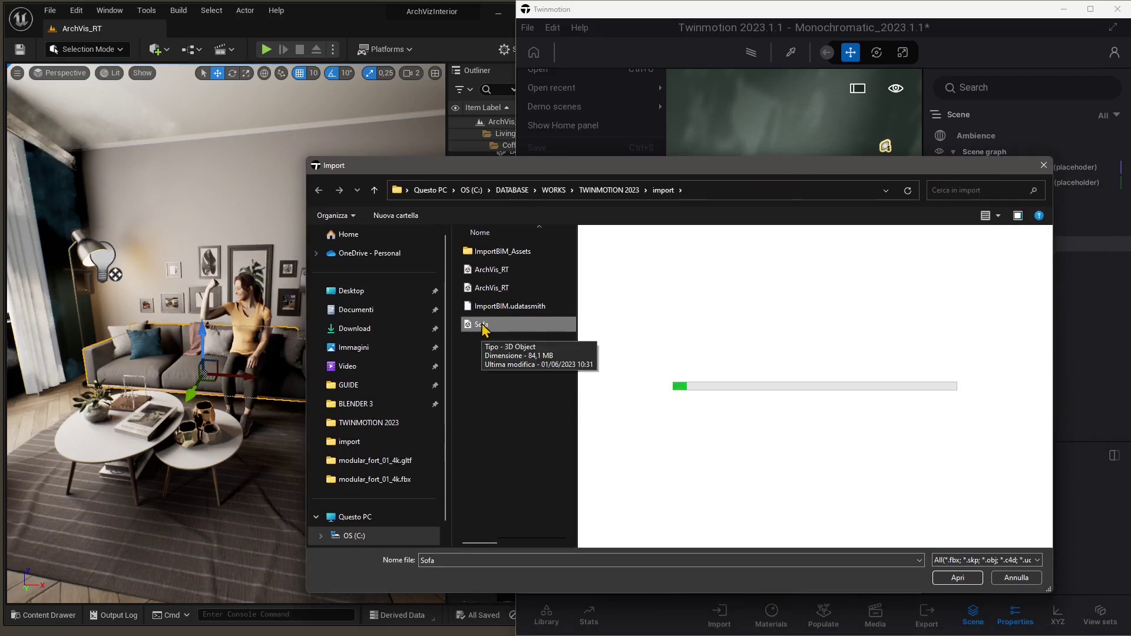
Check the Sofa file's type in its properties and import Sofa.fbx with Keep hierarchy, Z up and automatic unit conversion
{"action": "right_click", "coordinate": [482, 326]}
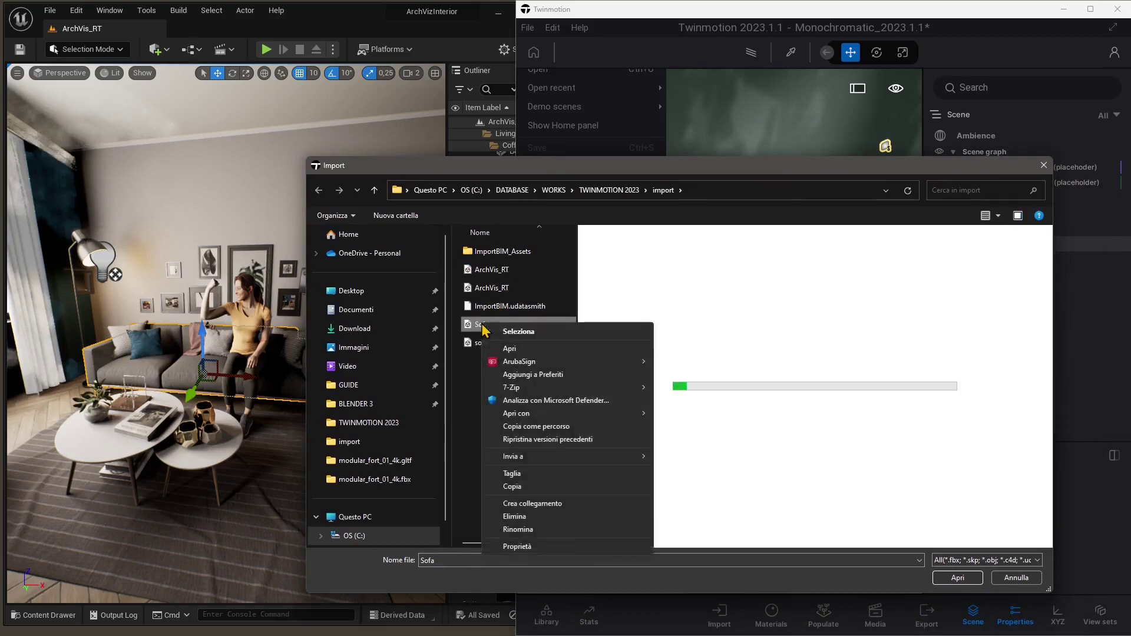
{"action": "left_click", "coordinate": [517, 547]}
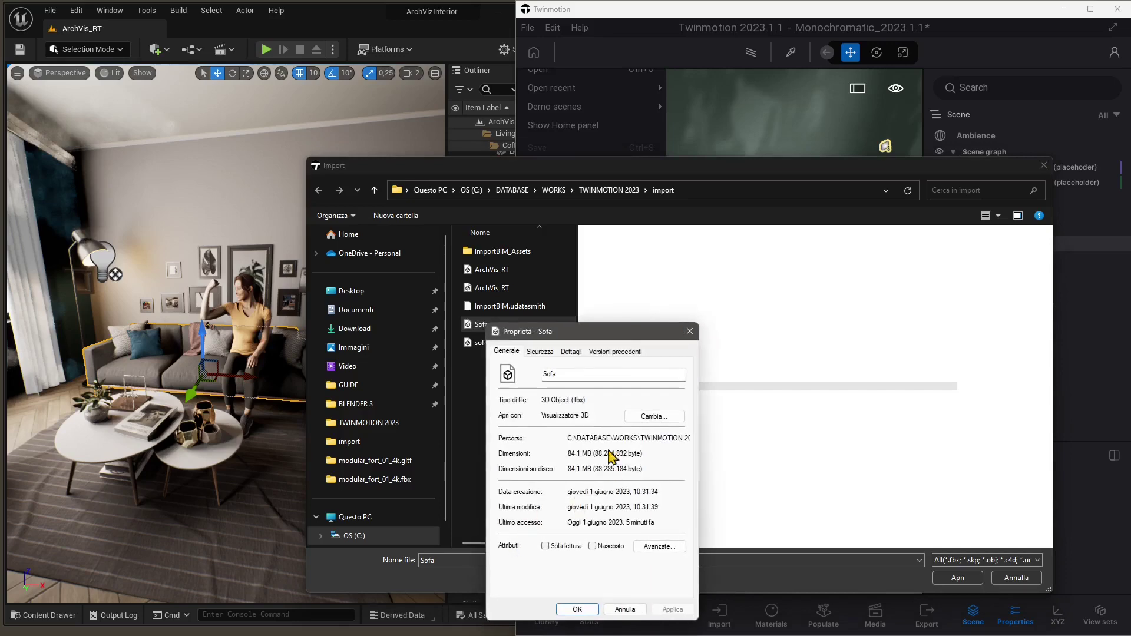
{"action": "left_click_drag", "start_coordinate": [589, 400], "coordinate": [545, 400]}
{"action": "left_click", "coordinate": [687, 332]}
{"action": "left_click", "coordinate": [957, 577]}
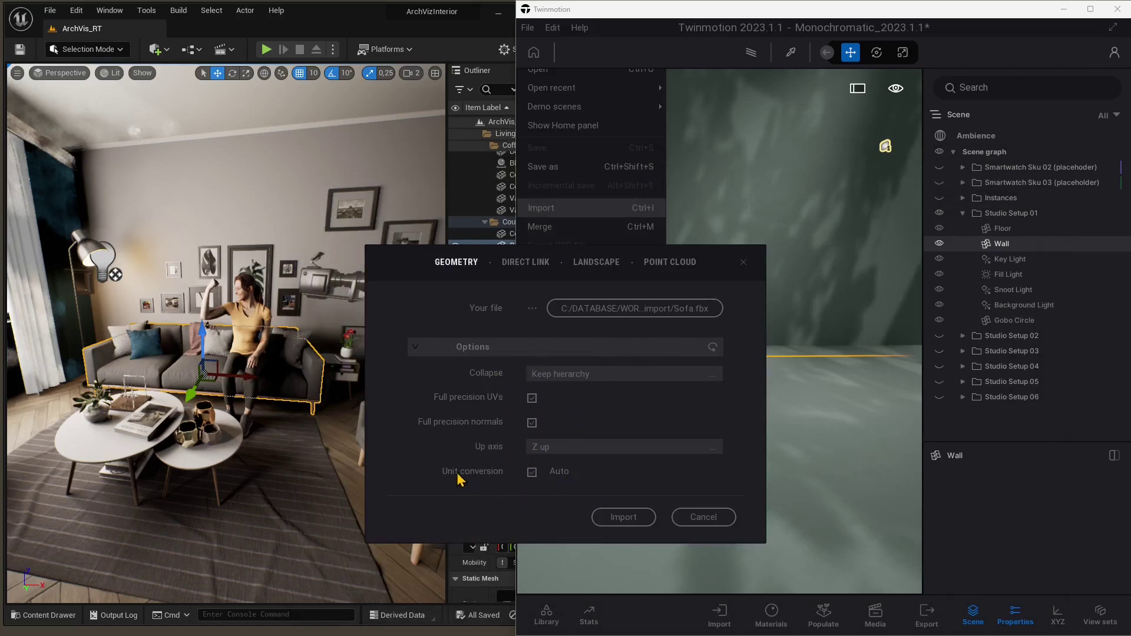
{"action": "left_click", "coordinate": [631, 520]}
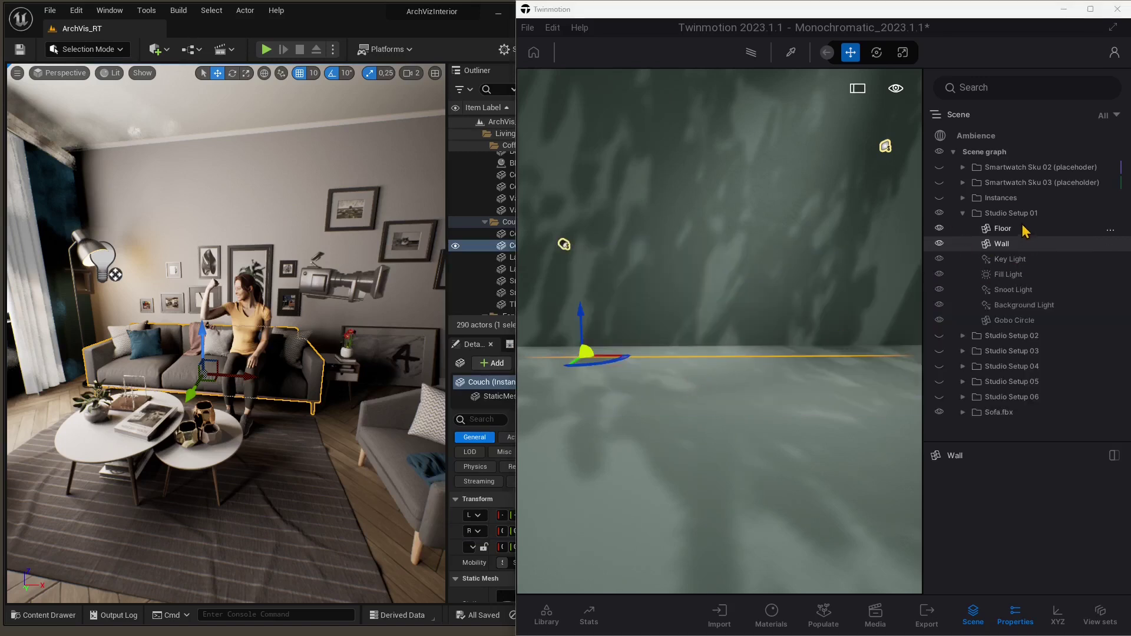
Select the Couch inside Sofa.fbx and move it down into Studio Setup 01
{"action": "left_click", "coordinate": [1001, 412]}
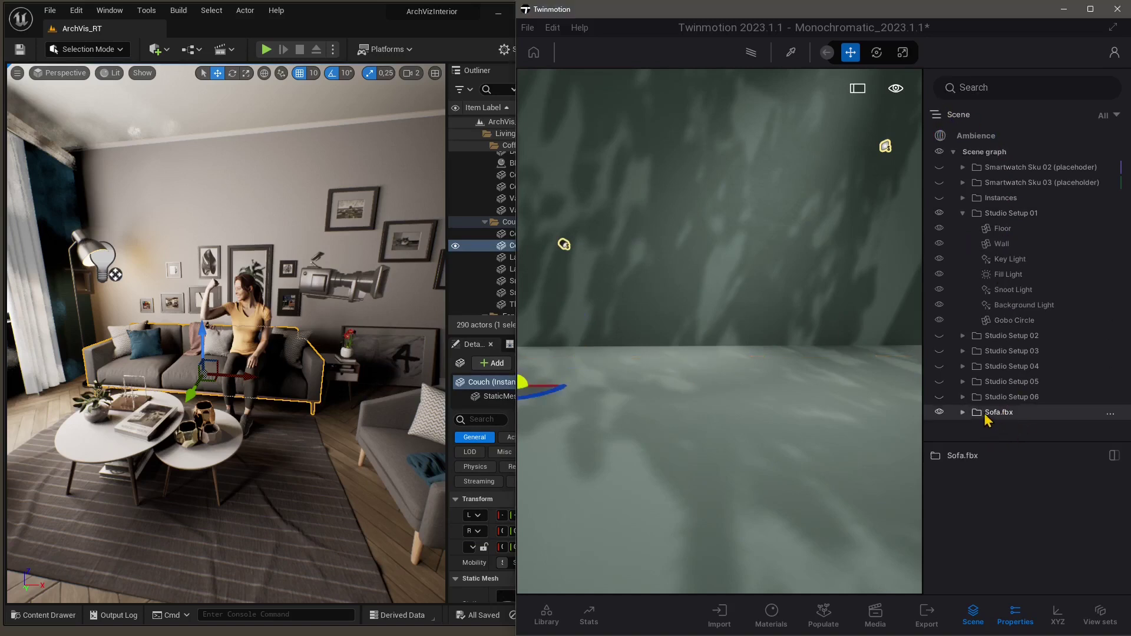
{"action": "left_click", "coordinate": [964, 412]}
{"action": "left_click", "coordinate": [995, 429]}
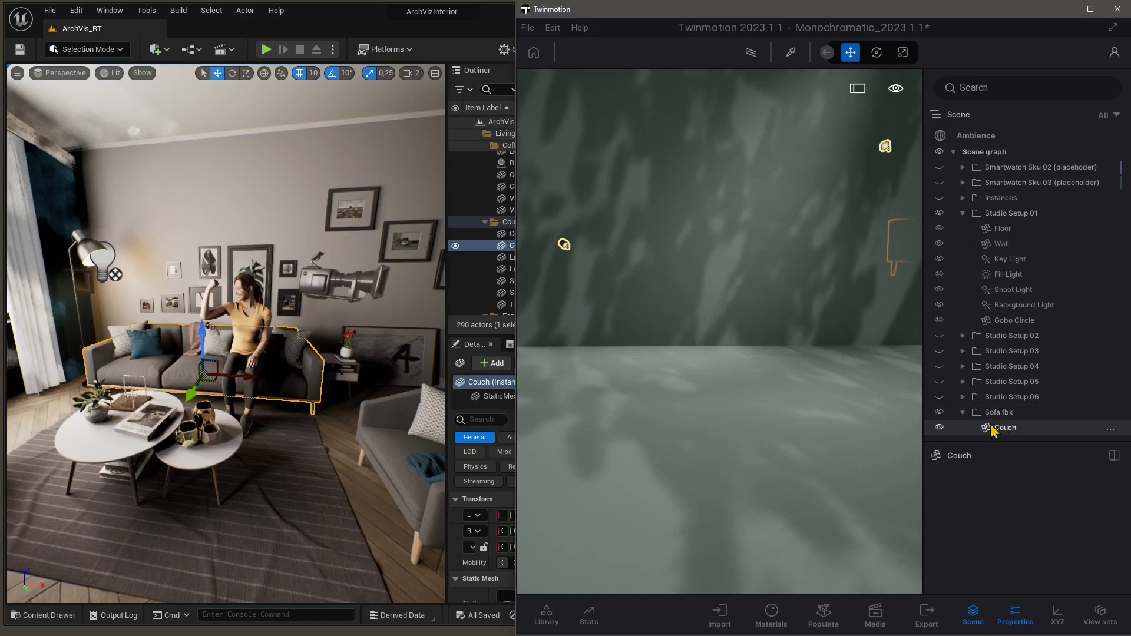
{"action": "double_click", "coordinate": [1006, 428]}
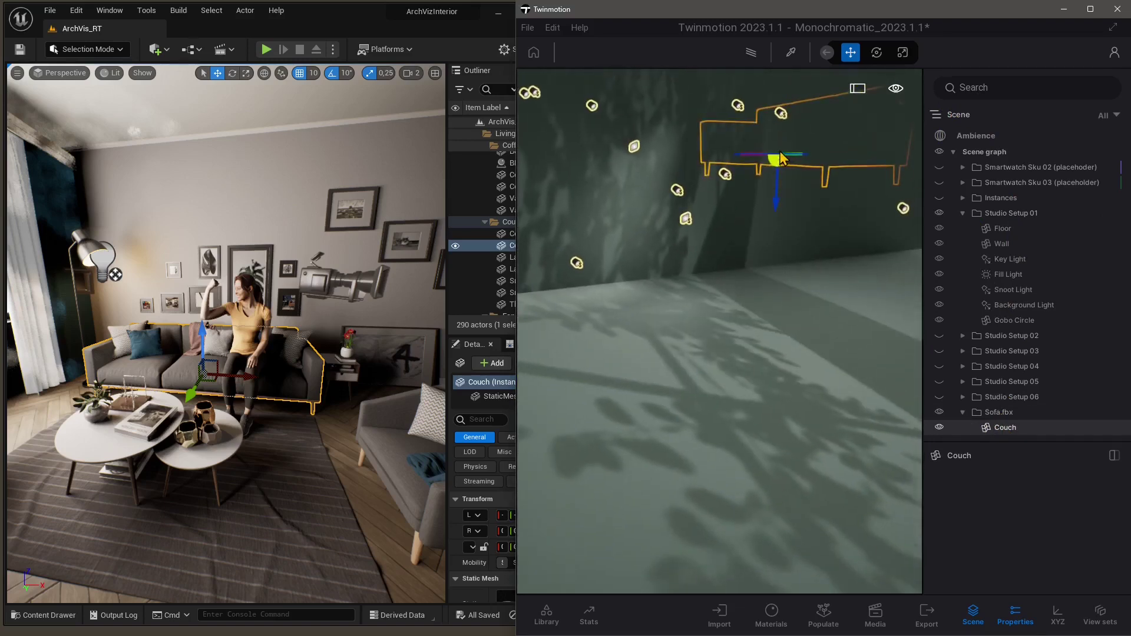
{"action": "left_click_drag", "start_coordinate": [763, 167], "coordinate": [713, 306]}
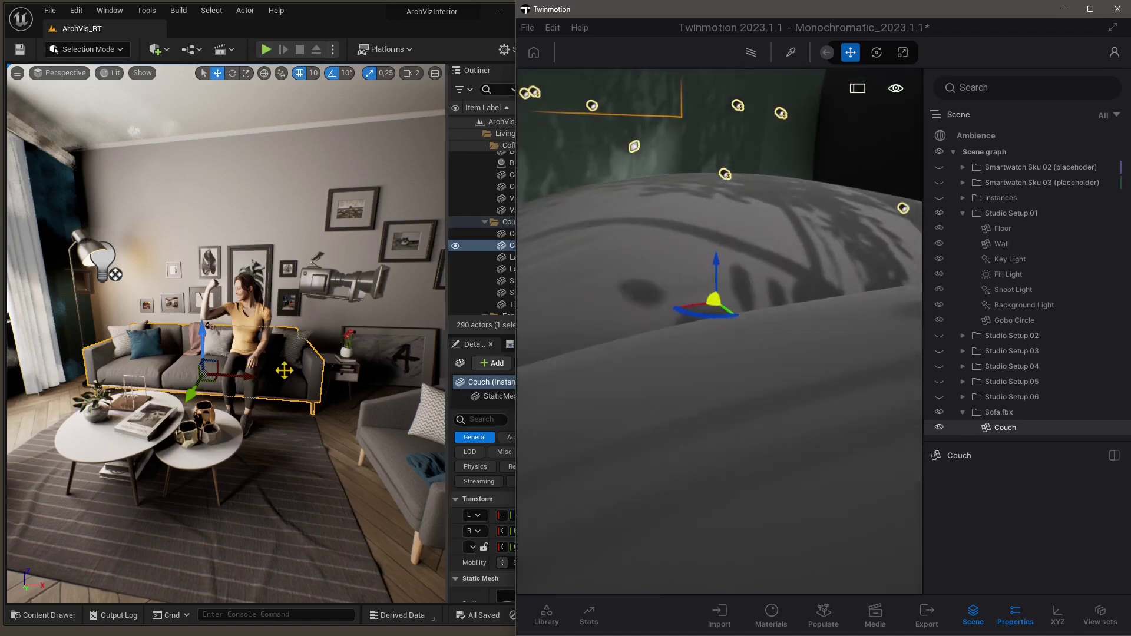
{"action": "left_click_drag", "start_coordinate": [716, 310], "coordinate": [744, 296]}
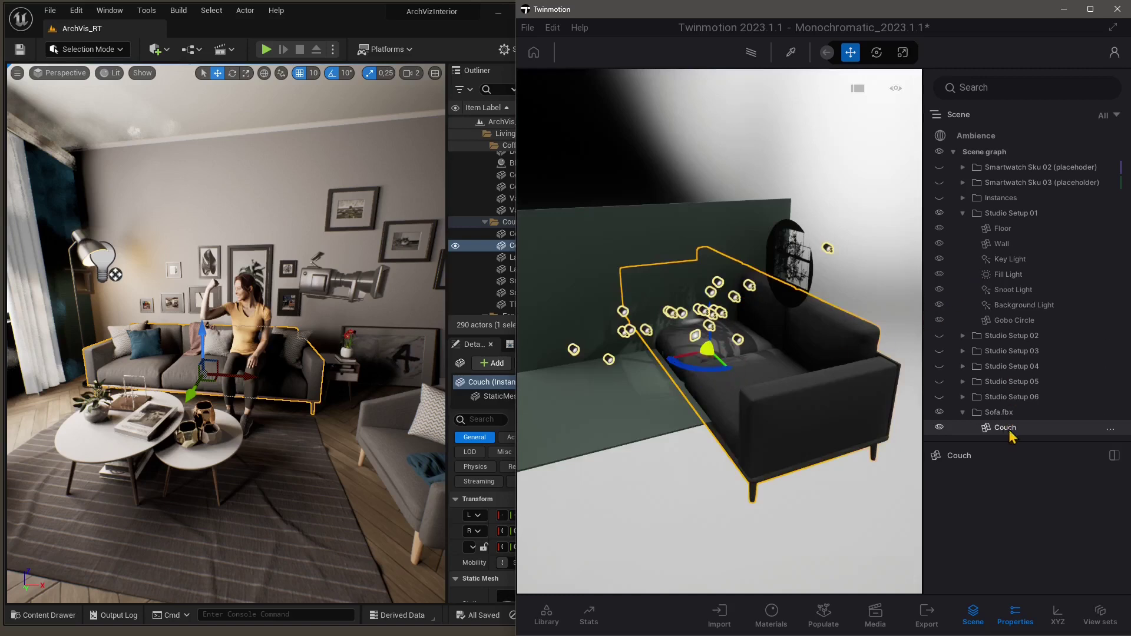
Zoom to the Couch and rotate it about its vertical axis so its back is parallel to the wall
{"action": "left_click", "coordinate": [1111, 430]}
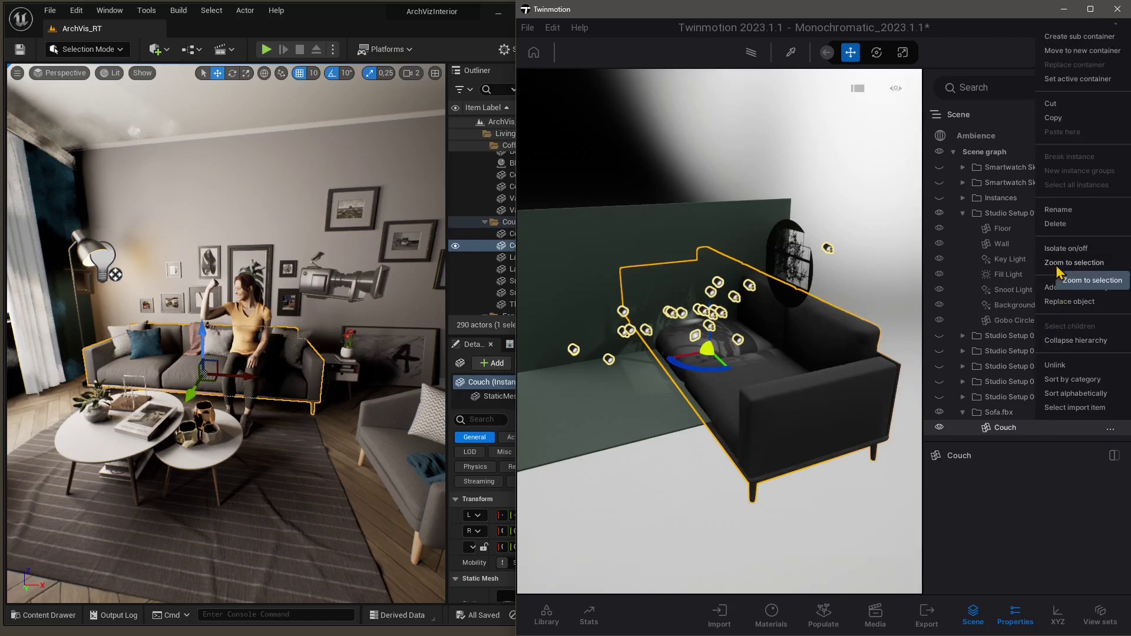
{"action": "left_click", "coordinate": [1079, 264]}
{"action": "left_click_drag", "start_coordinate": [719, 377], "coordinate": [679, 369]}
{"action": "left_click_drag", "start_coordinate": [613, 349], "coordinate": [662, 393]}
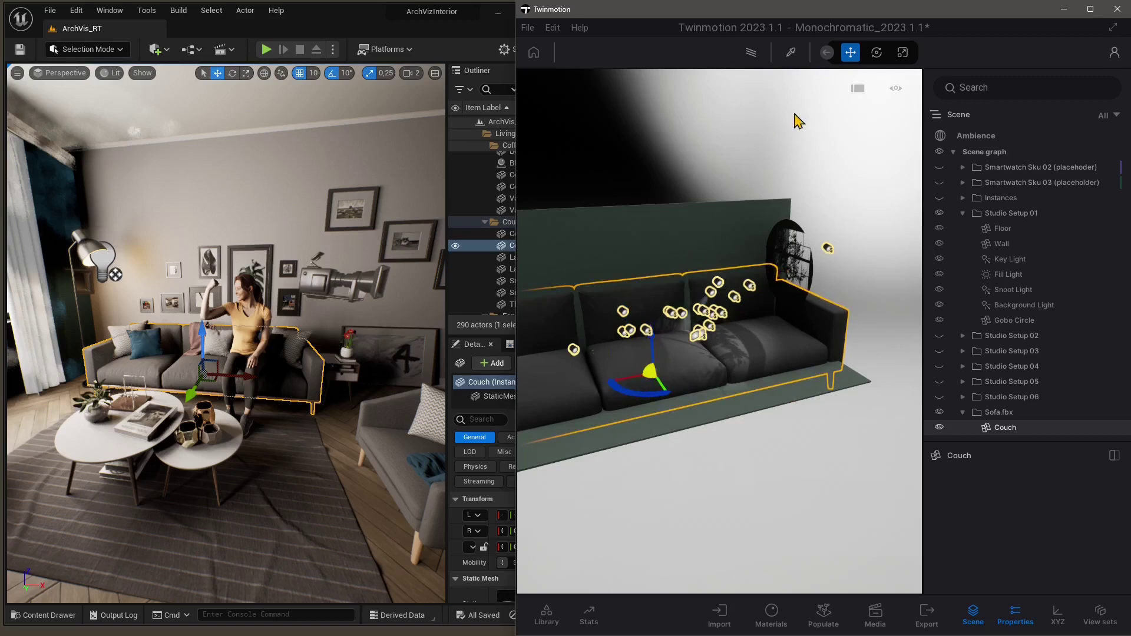
Scale the Couch down uniformly to fit the studio floor in front of the wall
{"action": "left_click", "coordinate": [902, 53]}
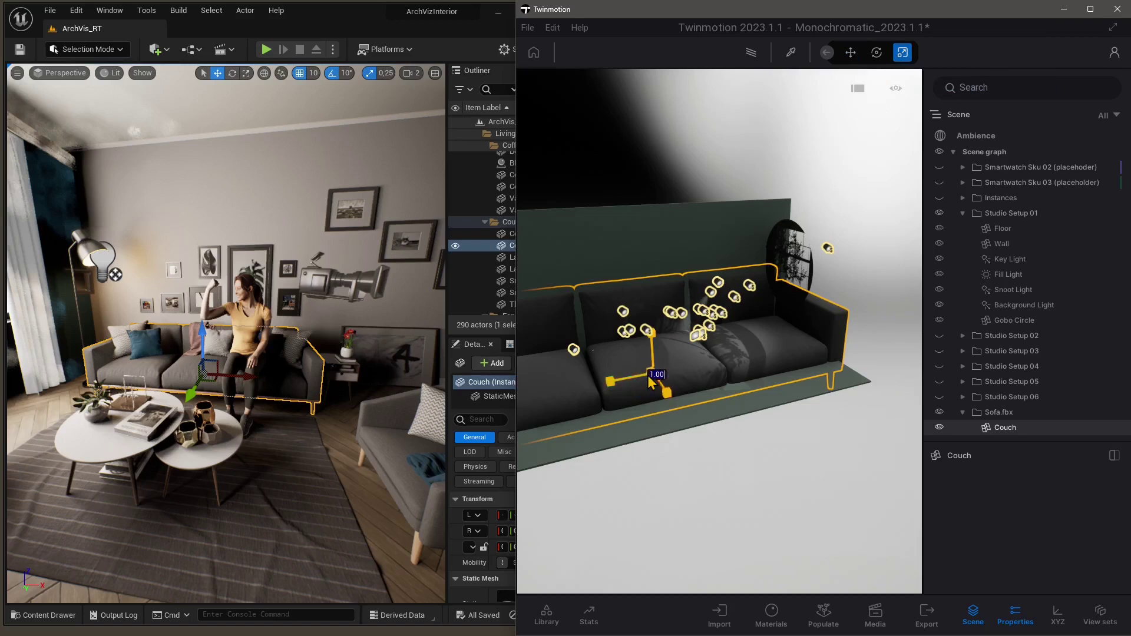
{"action": "left_click_drag", "start_coordinate": [650, 382], "coordinate": [611, 586]}
{"action": "left_click_drag", "start_coordinate": [661, 450], "coordinate": [716, 450]}
{"action": "scroll", "coordinate": [661, 449], "scroll_direction": "up", "scroll_amount": 5}
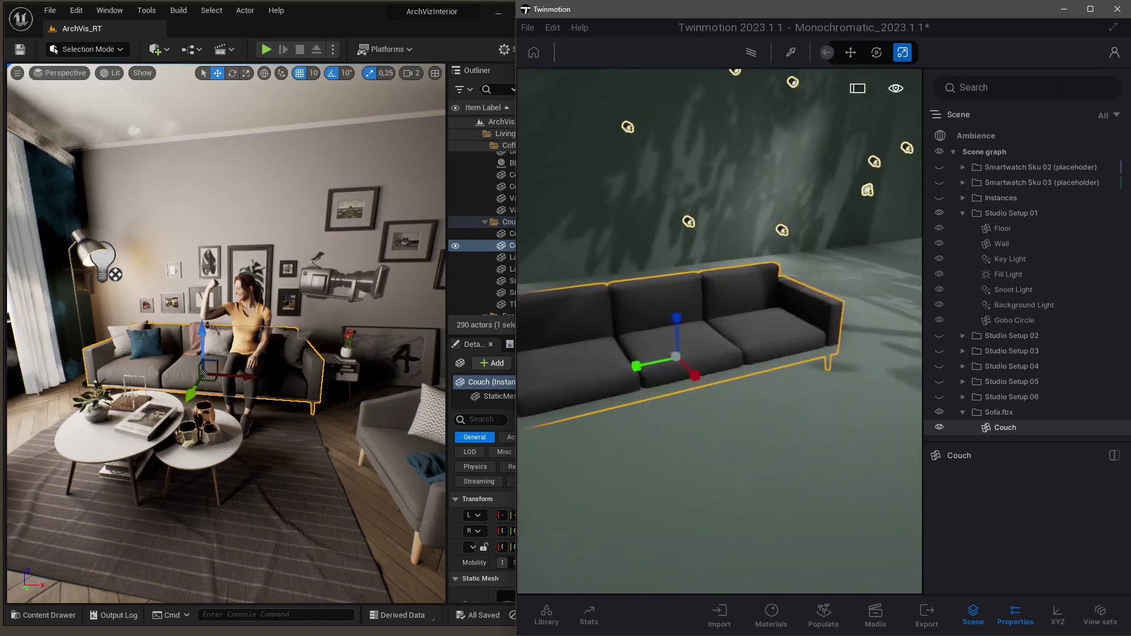
{"action": "scroll", "coordinate": [719, 333], "scroll_direction": "down", "scroll_amount": 3}
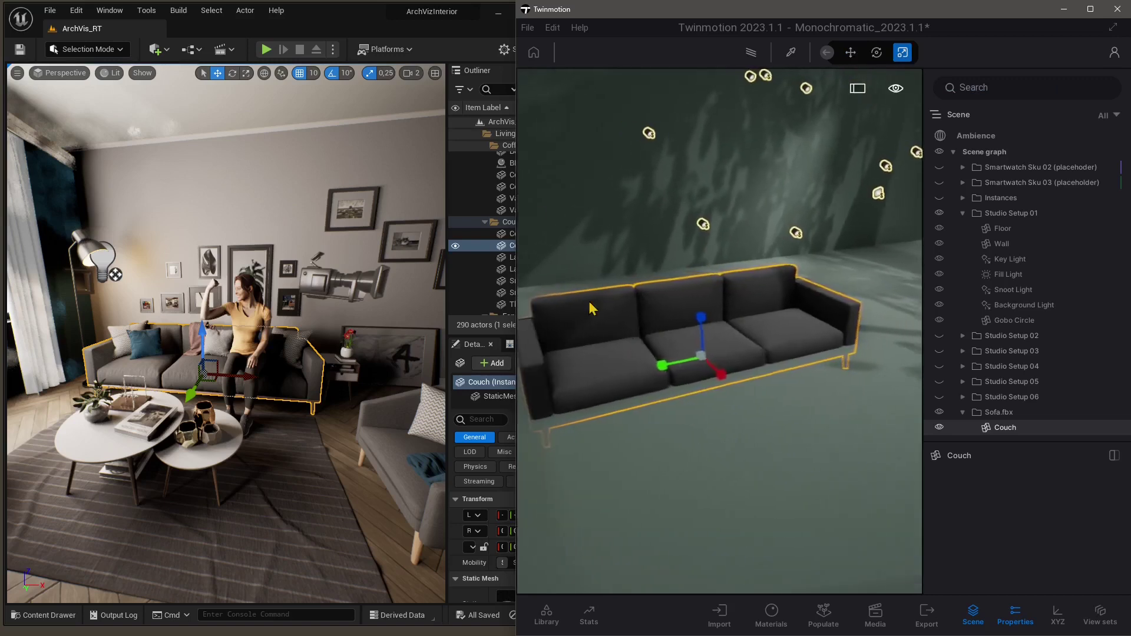
Move the Couch back against the wall and raise it so its legs stand on the floor
{"action": "left_click", "coordinate": [854, 53]}
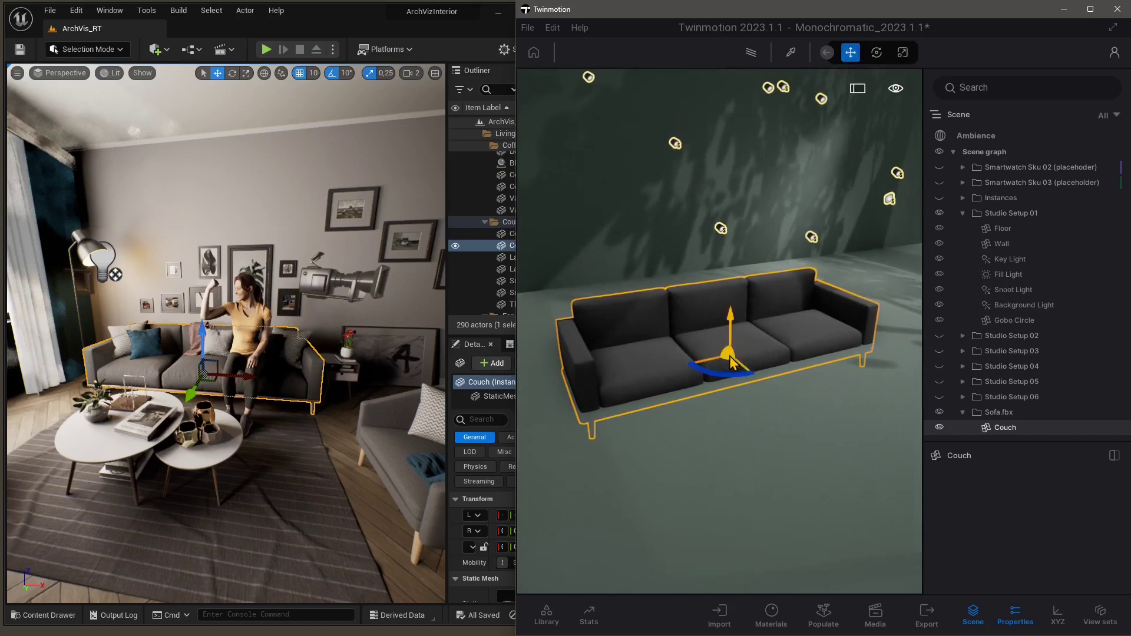
{"action": "left_click_drag", "start_coordinate": [730, 360], "coordinate": [621, 332]}
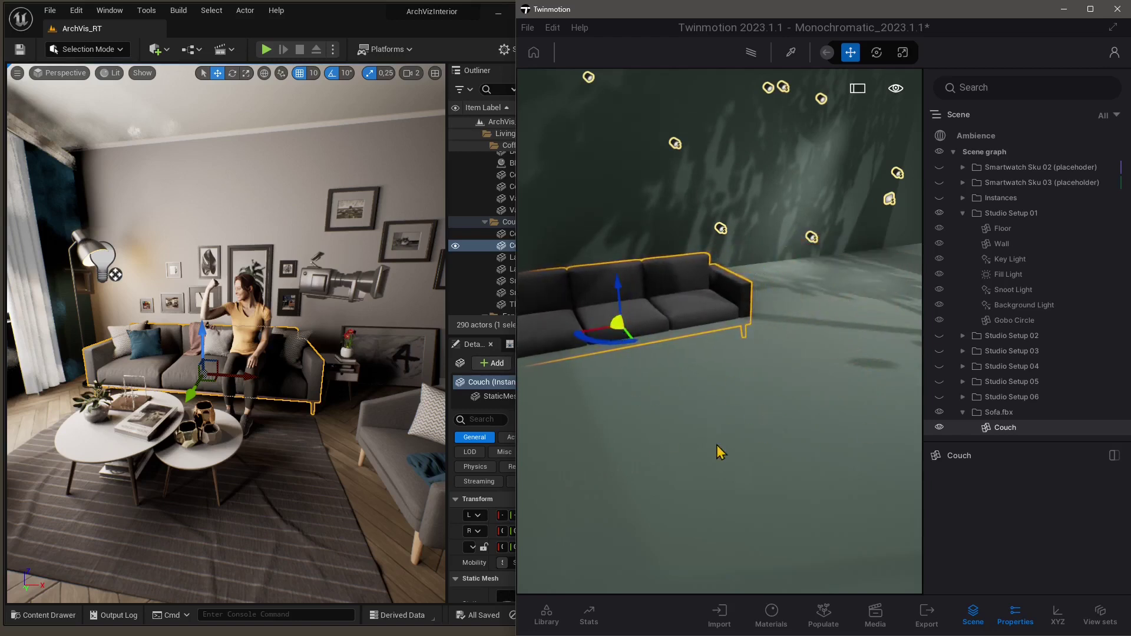
{"action": "left_click_drag", "start_coordinate": [618, 293], "coordinate": [622, 274]}
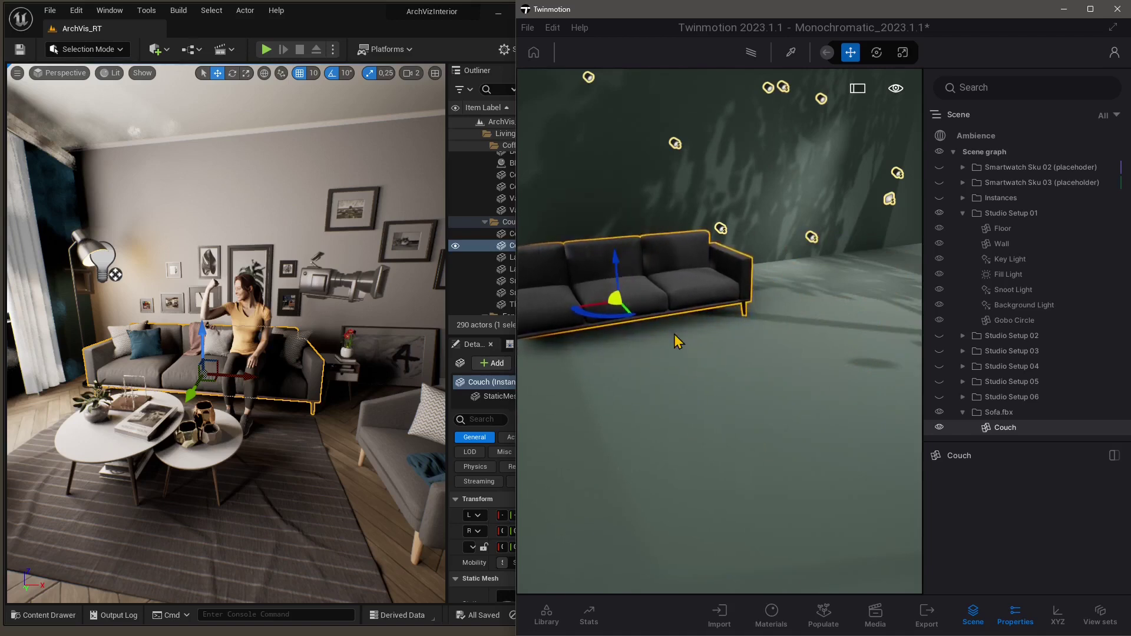
{"action": "left_click", "coordinate": [702, 365]}
{"action": "left_click", "coordinate": [637, 217]}
{"action": "left_click_drag", "start_coordinate": [681, 316], "coordinate": [866, 85]}
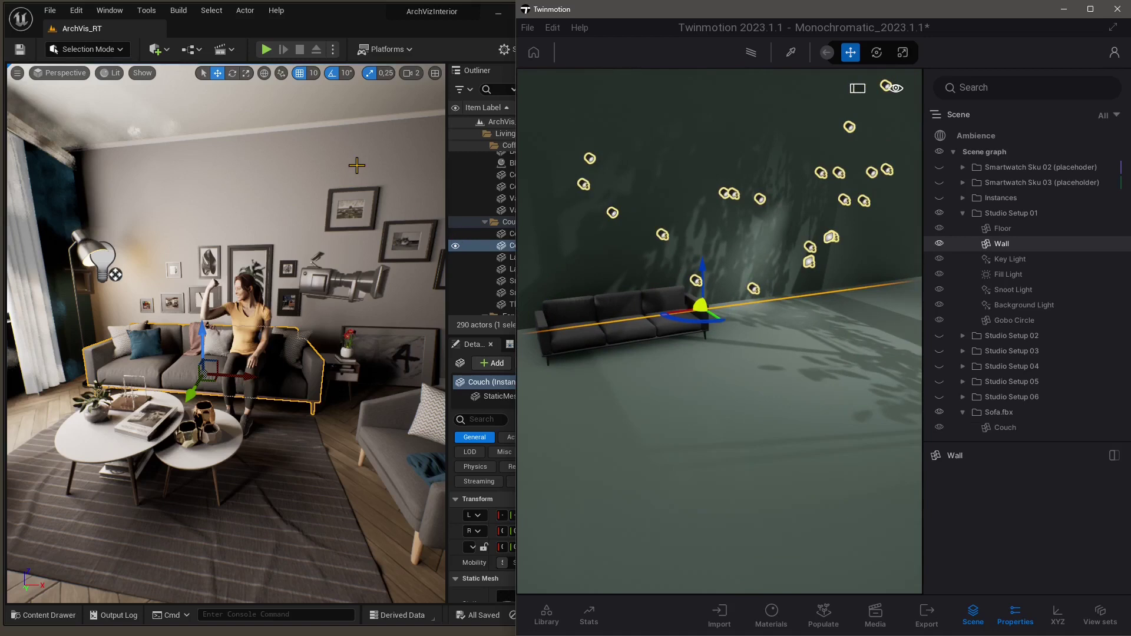
Import sofa.gltf as geometry with Keep hierarchy and the process set to Meshes
{"action": "left_click", "coordinate": [528, 28]}
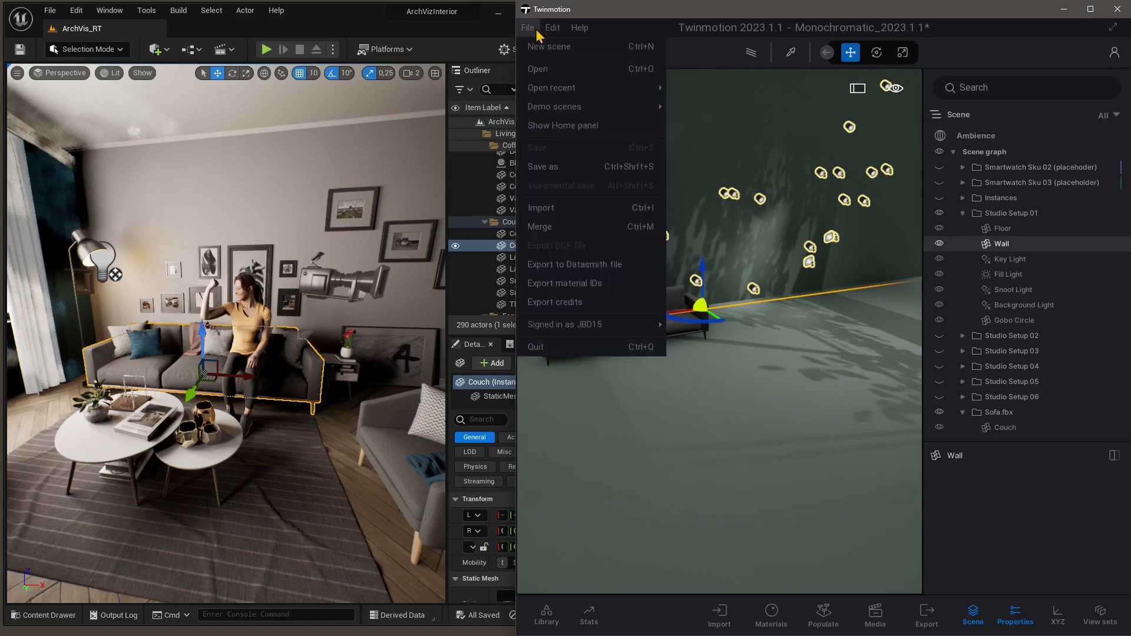
{"action": "left_click", "coordinate": [557, 212]}
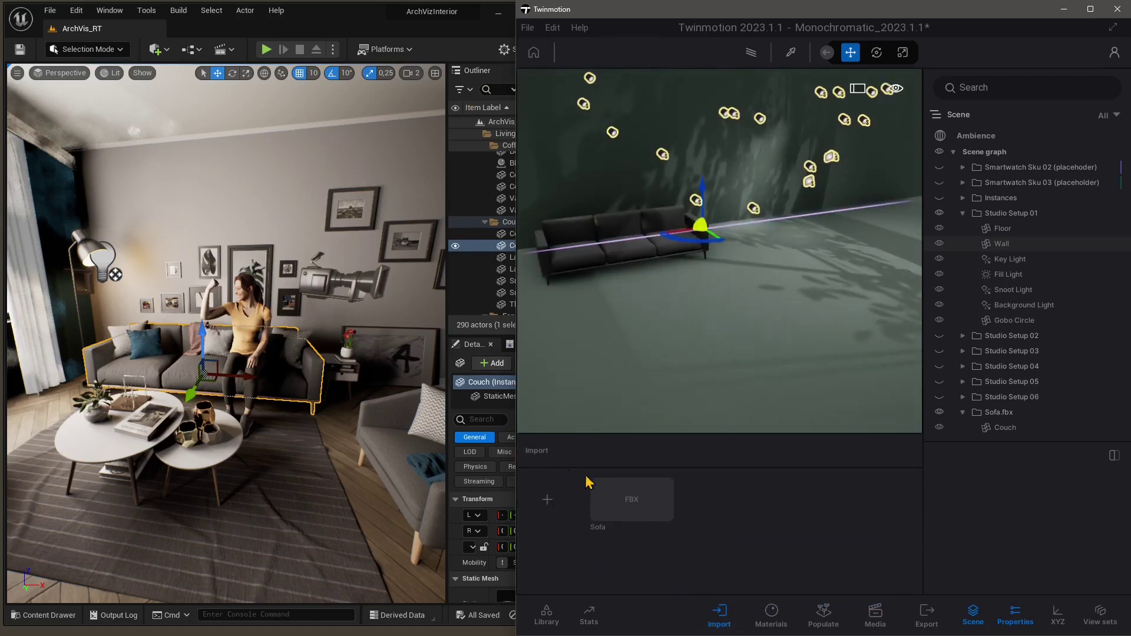
{"action": "left_click", "coordinate": [555, 519]}
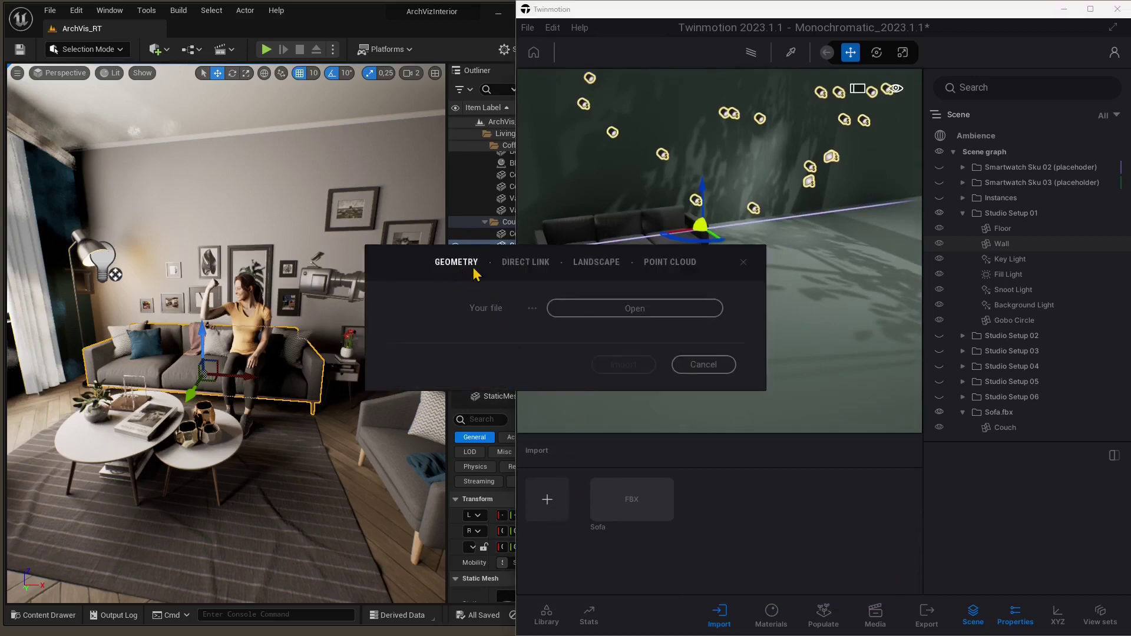
{"action": "left_click", "coordinate": [624, 318]}
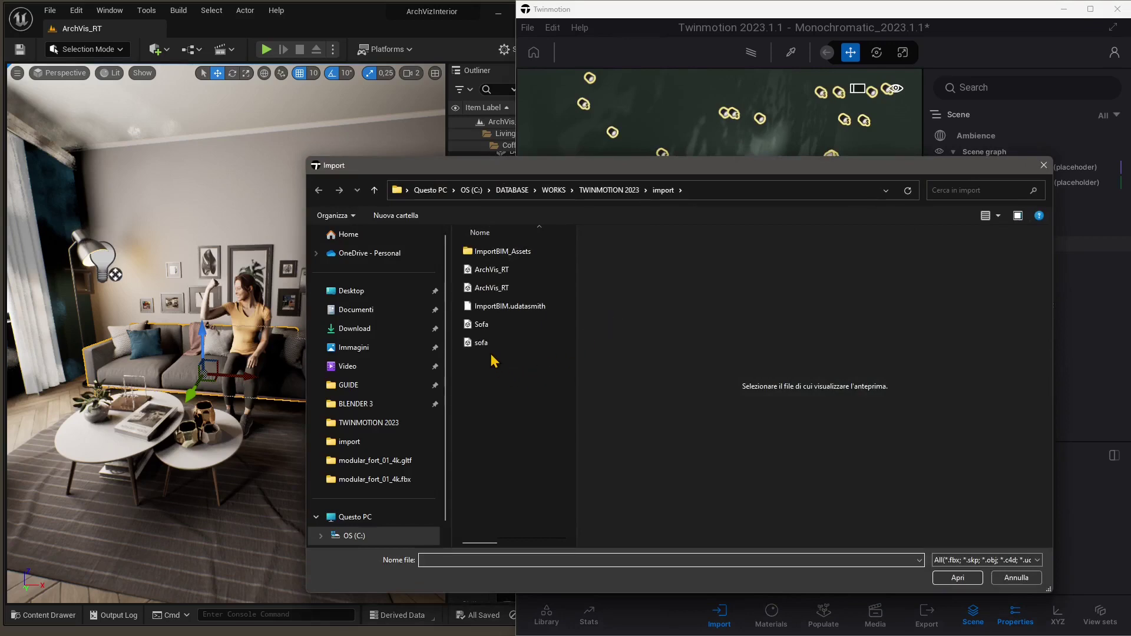
{"action": "left_click", "coordinate": [490, 344]}
{"action": "left_click", "coordinate": [956, 578]}
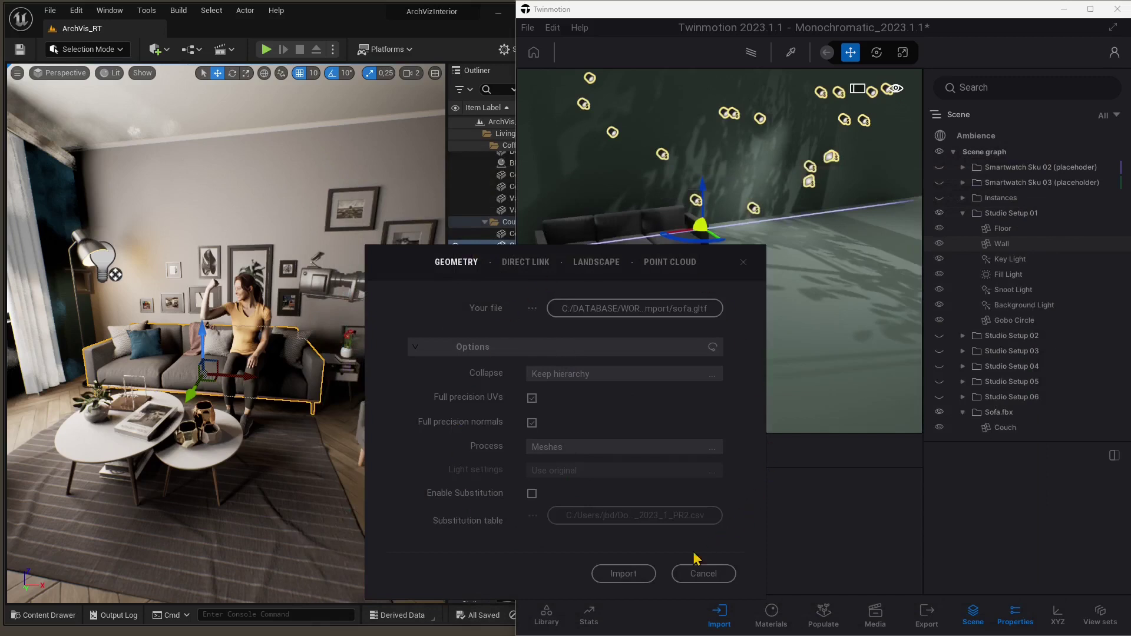
{"action": "left_click", "coordinate": [648, 575]}
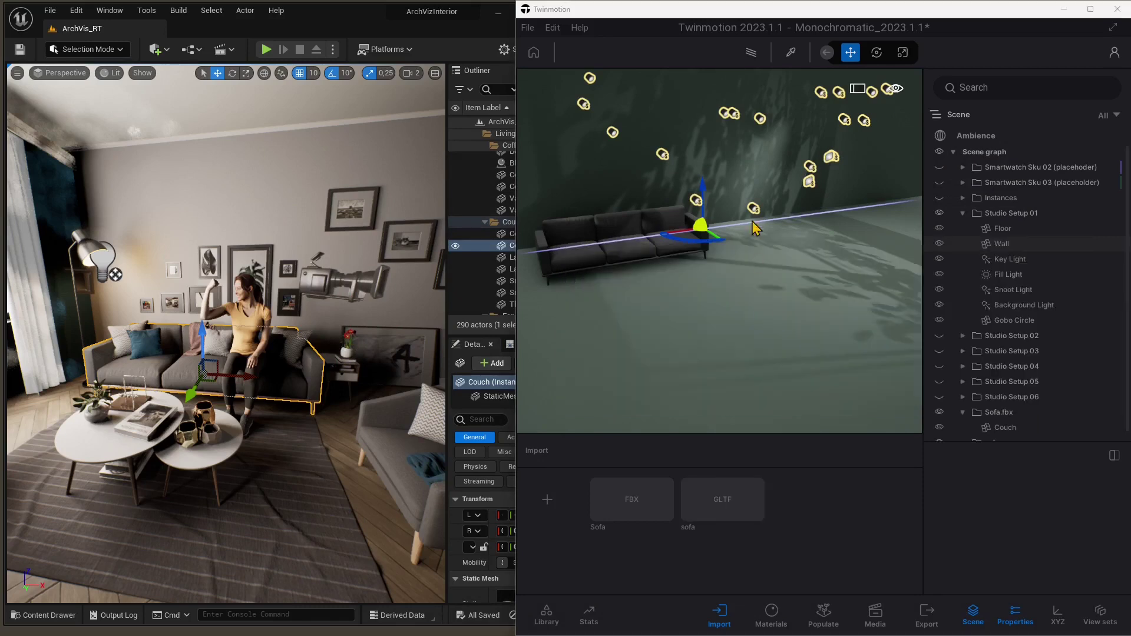
Shift the imported sofa folder's position, expand it and zoom to Couch_StaticMeshComponent0
{"action": "scroll", "coordinate": [978, 377], "scroll_direction": "down", "scroll_amount": 1}
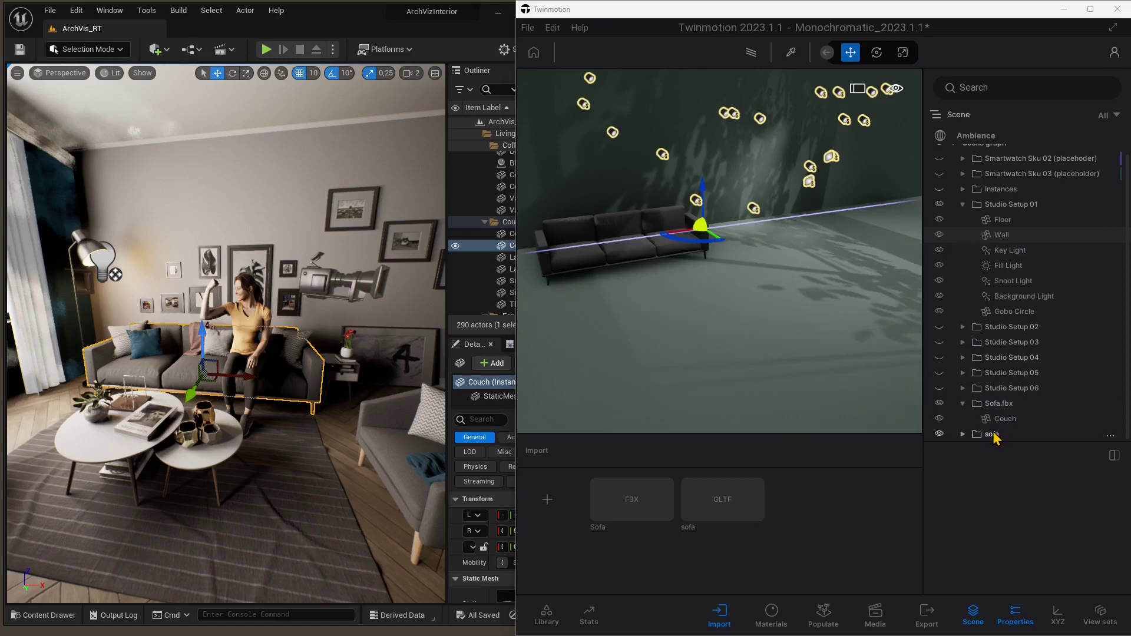
{"action": "left_click", "coordinate": [993, 434]}
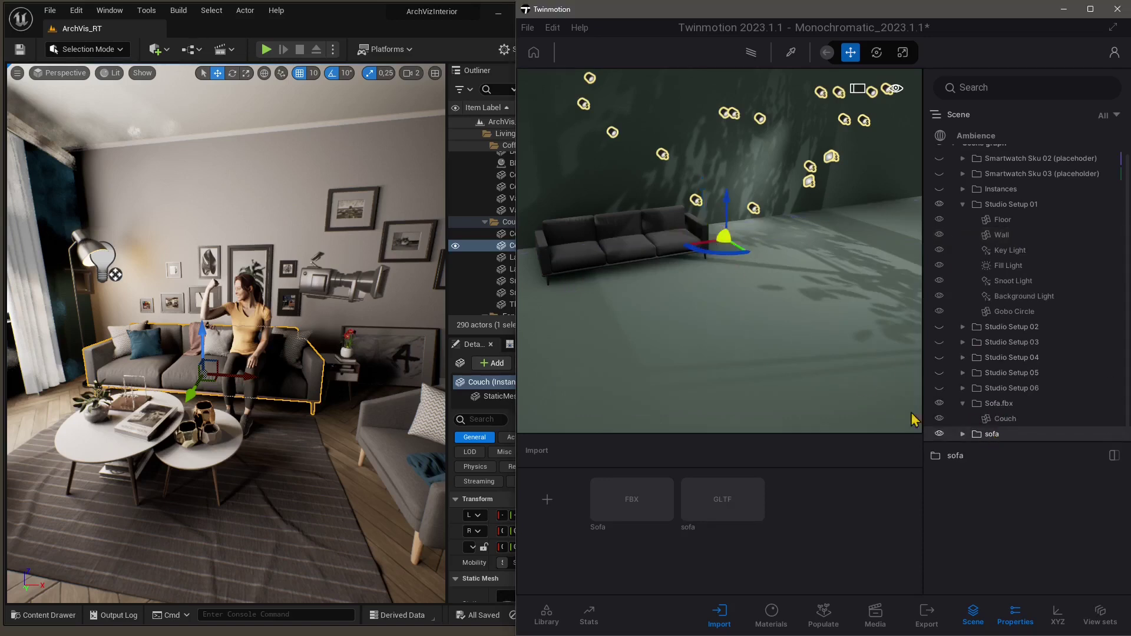
{"action": "left_click_drag", "start_coordinate": [704, 252], "coordinate": [749, 302]}
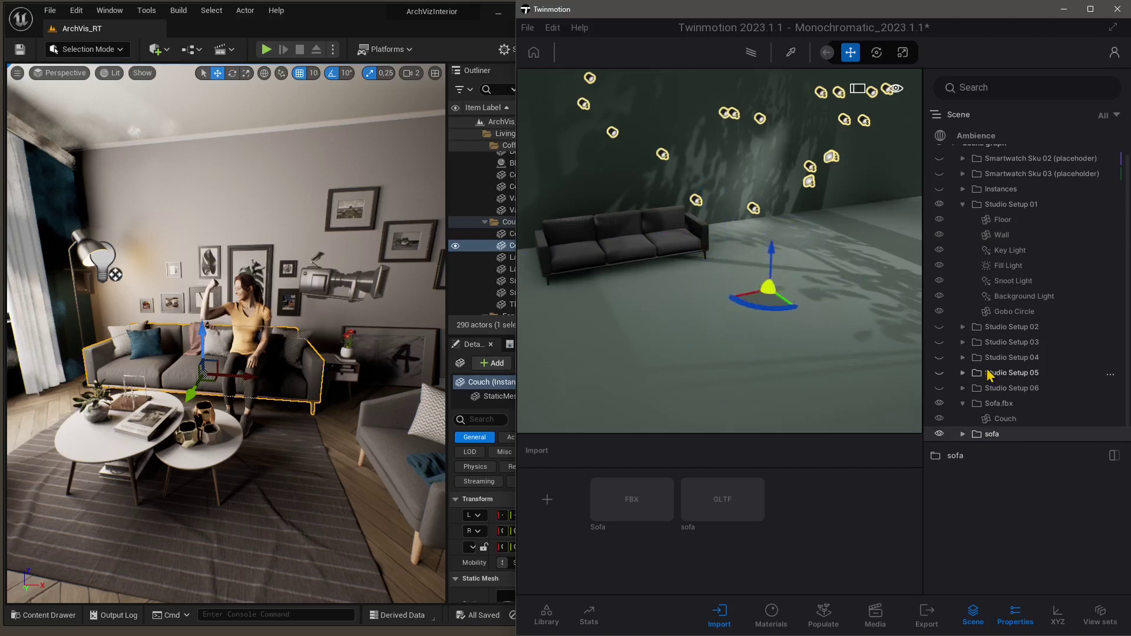
{"action": "left_click", "coordinate": [963, 435]}
{"action": "left_click", "coordinate": [1019, 437]}
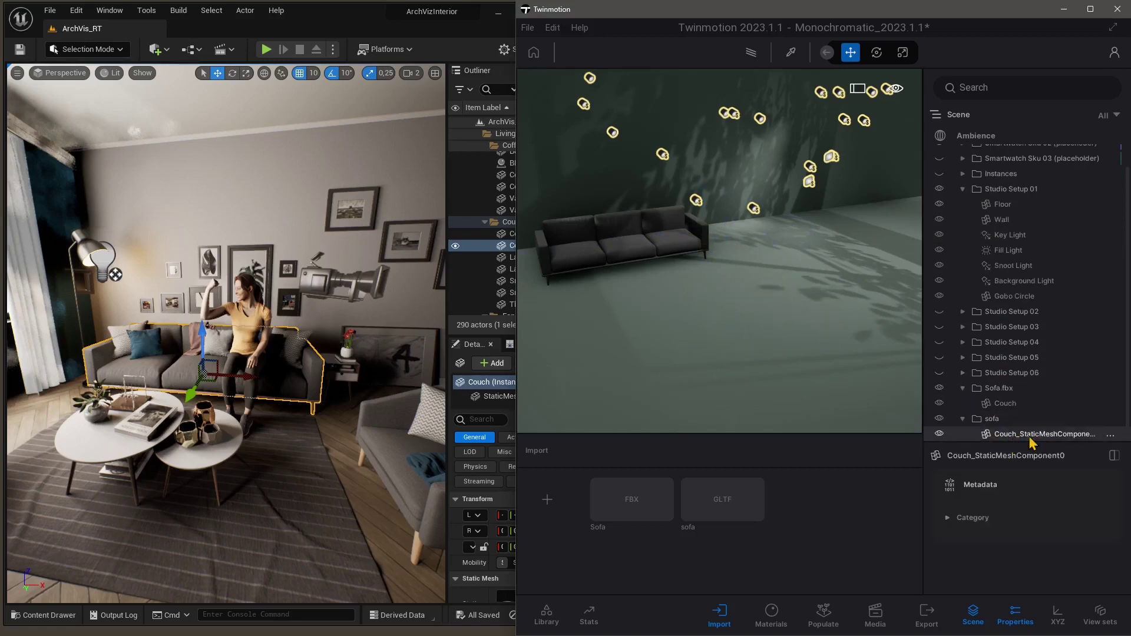
{"action": "key", "text": "f"}
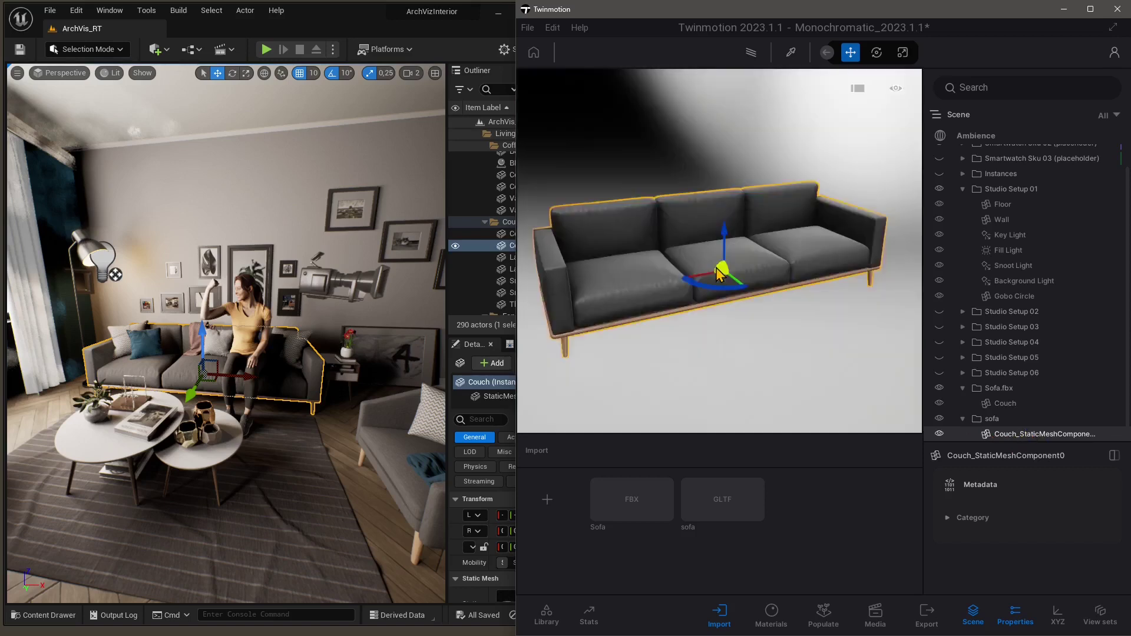
Turn the glTF couch parallel to the wall, scale it down and place it beside the FBX couch
{"action": "left_click_drag", "start_coordinate": [768, 323], "coordinate": [895, 229]}
{"action": "left_click_drag", "start_coordinate": [736, 295], "coordinate": [524, 305]}
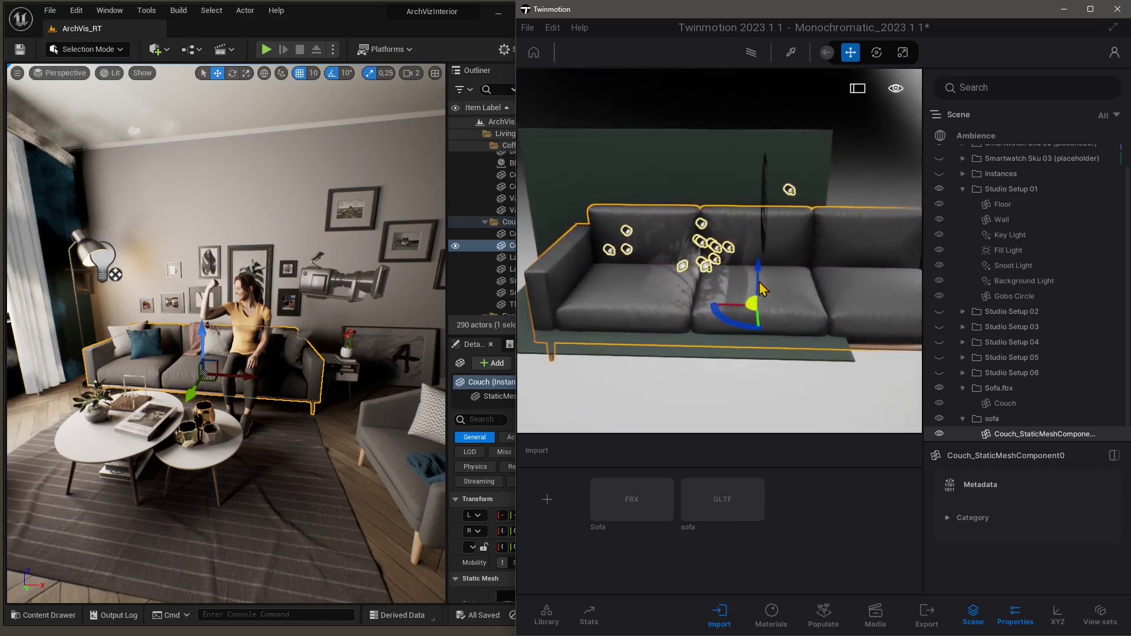
{"action": "left_click_drag", "start_coordinate": [762, 262], "coordinate": [692, 427]}
{"action": "left_click", "coordinate": [902, 52]}
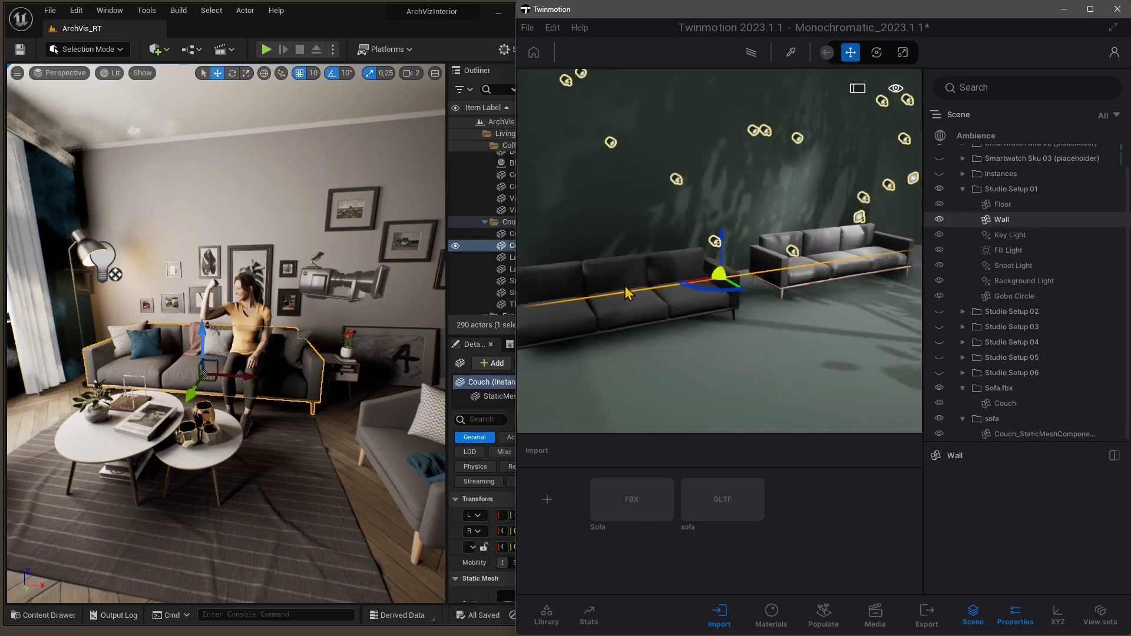
Switch to the Unreal Editor and look over its file commands for the ArchVis_RT level
{"action": "left_click", "coordinate": [51, 11]}
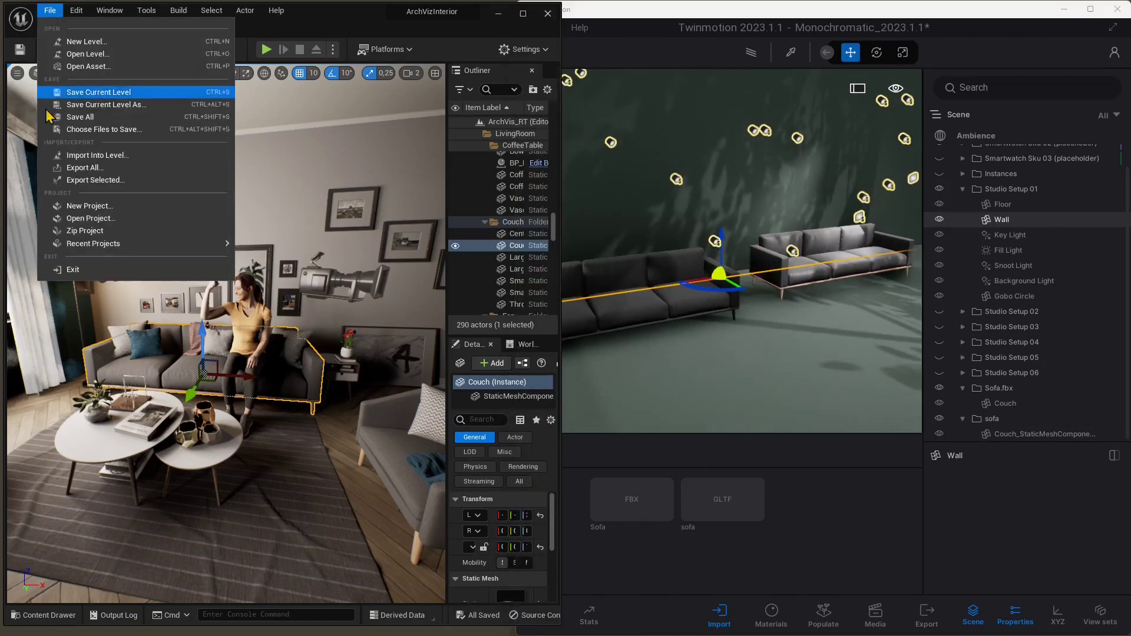
{"action": "left_click_drag", "start_coordinate": [312, 29], "coordinate": [314, 27]}
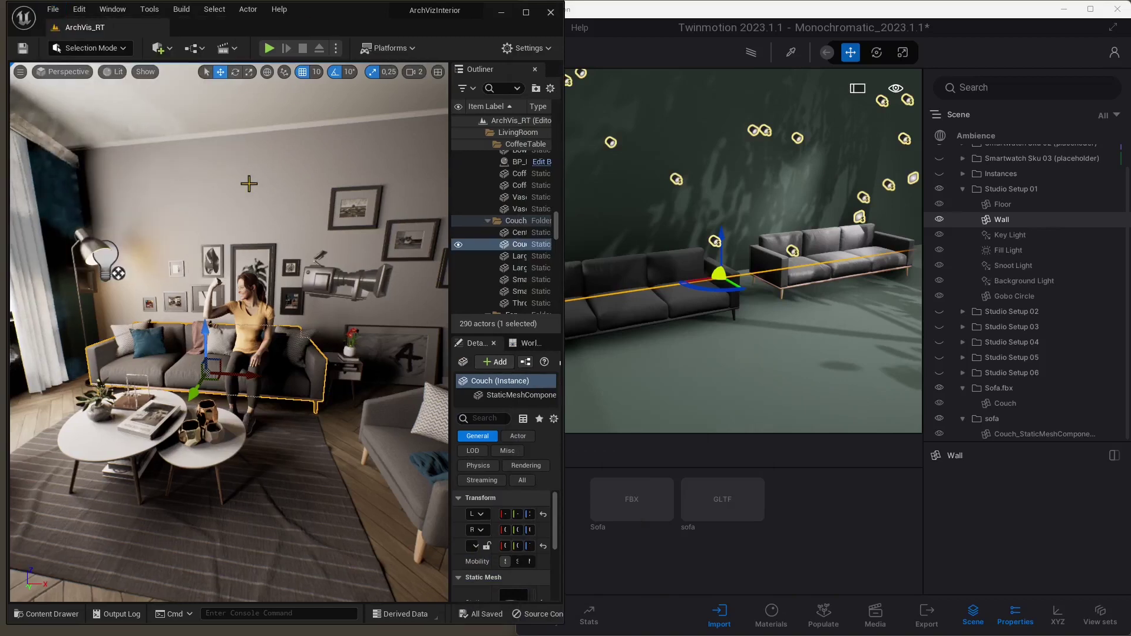